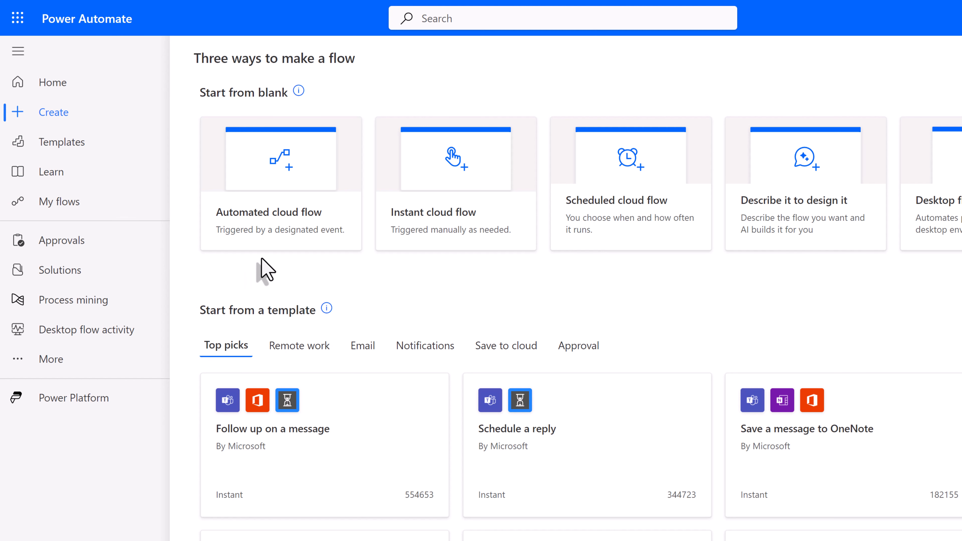
- Create an automated cloud flow named Add-Remove User Access with the Microsoft Forms trigger When a new response is submitted
click(274, 247)
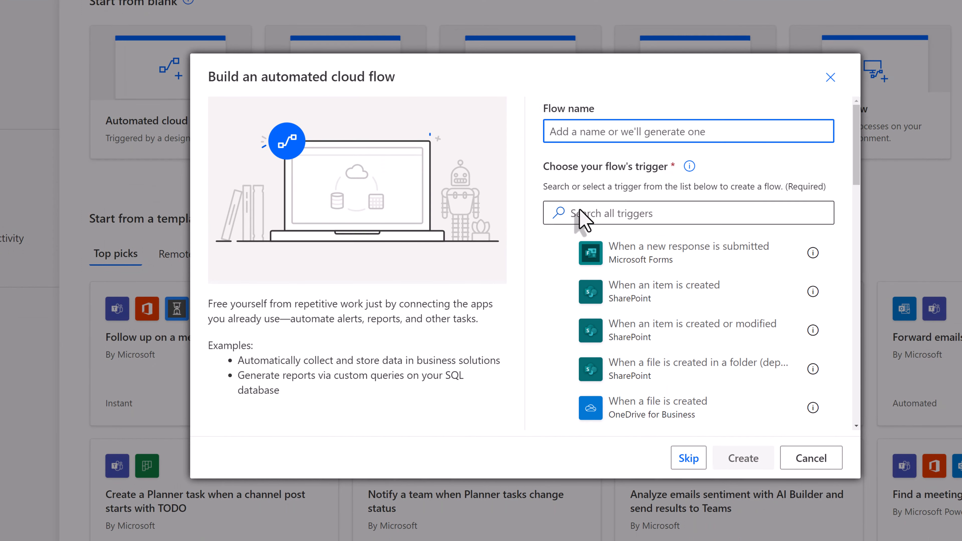
click(717, 252)
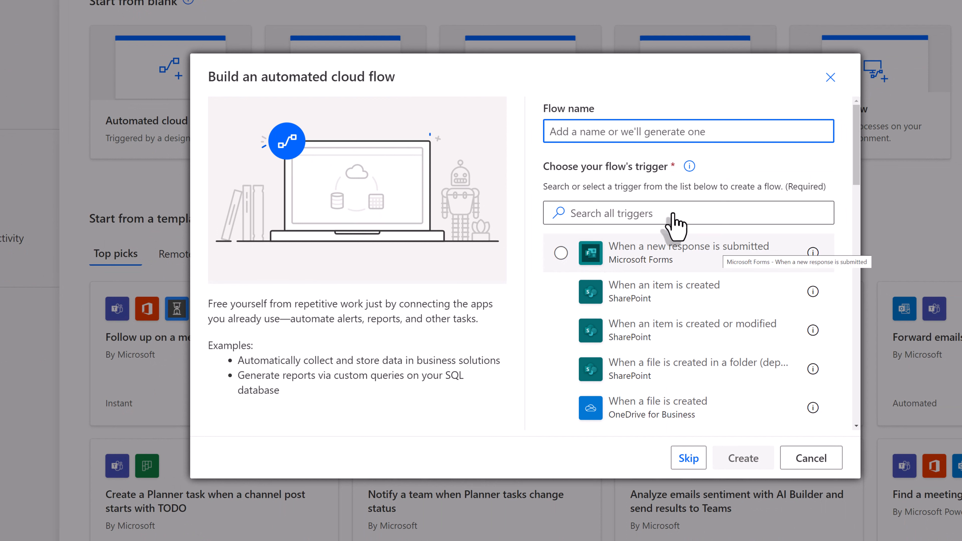
click(565, 131)
text(Add-Remove User Access)
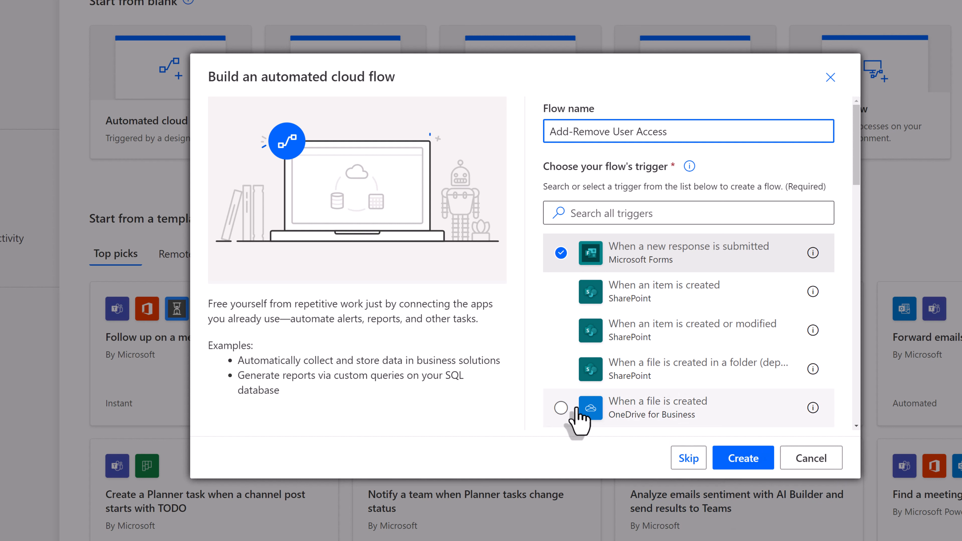
click(733, 459)
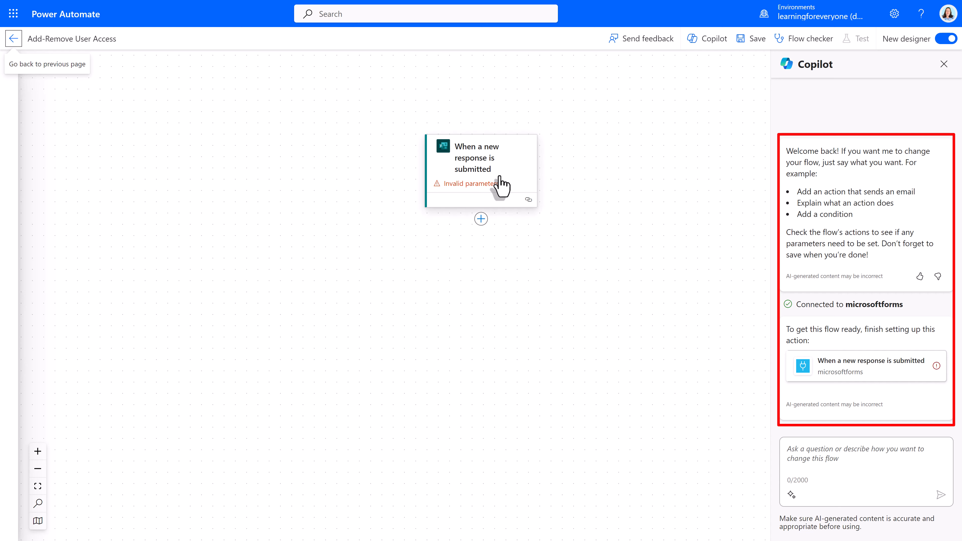
- Close the Copilot pane, then switch to the classic designer and back to the new designer without saving
click(943, 65)
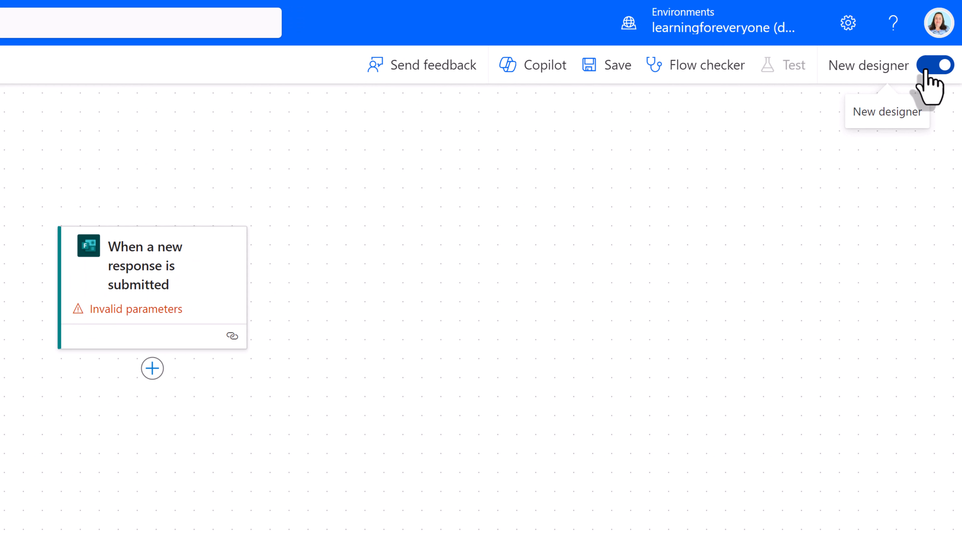
click(925, 68)
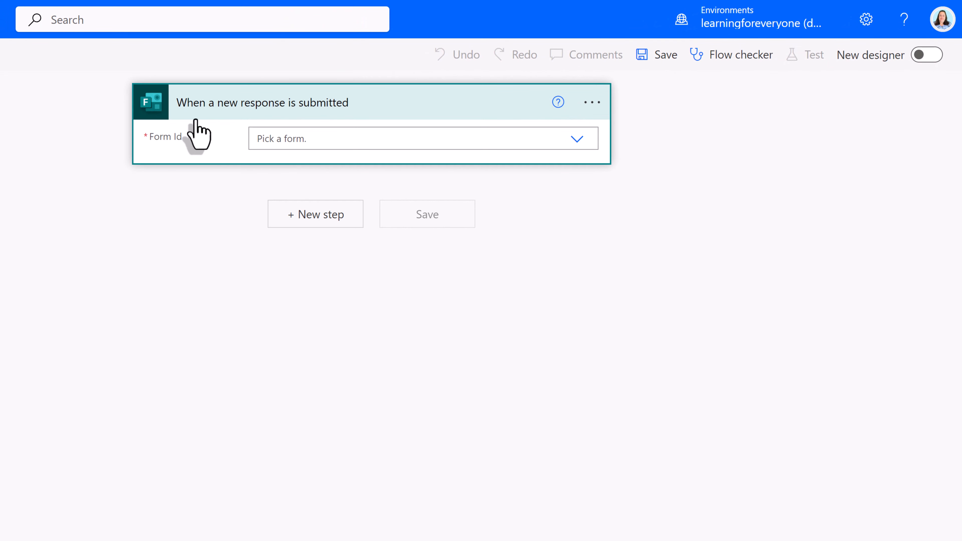
click(924, 56)
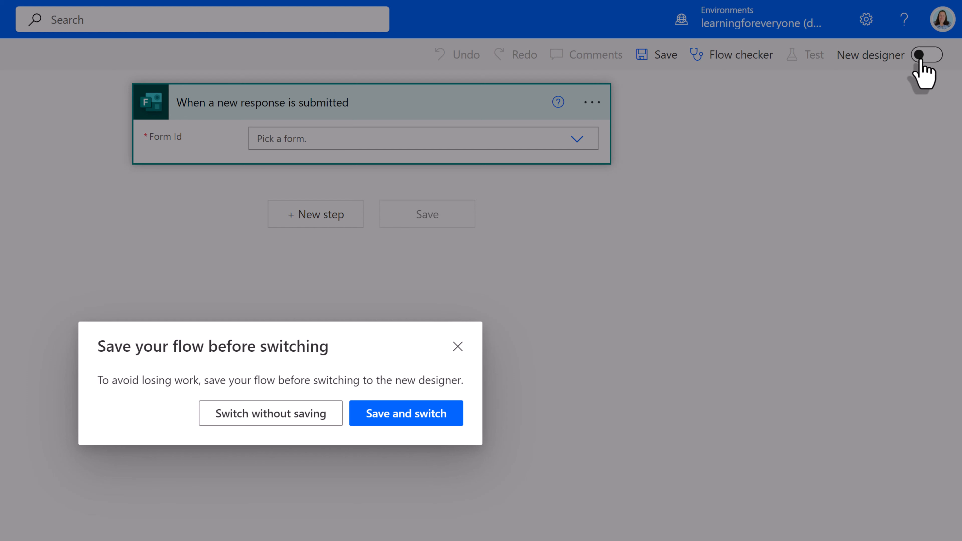
click(253, 416)
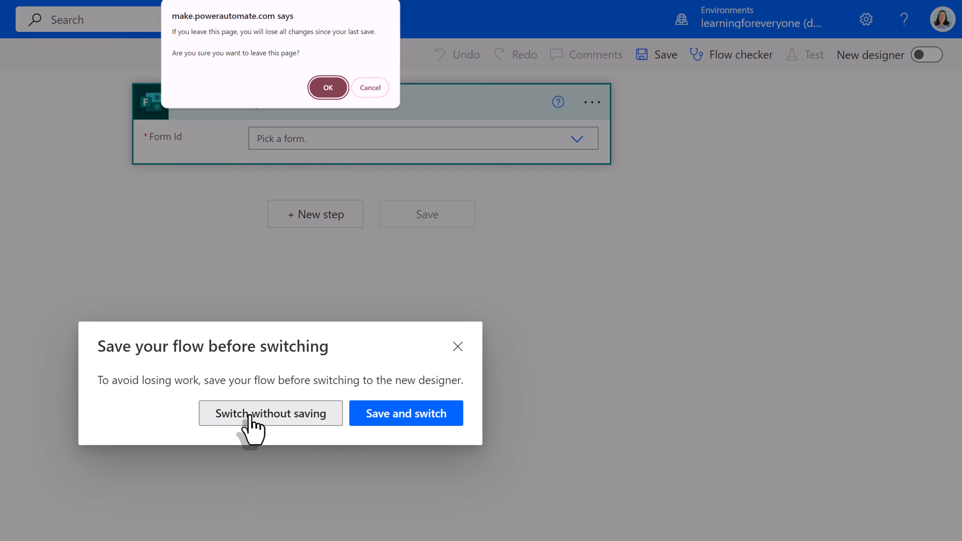
click(336, 88)
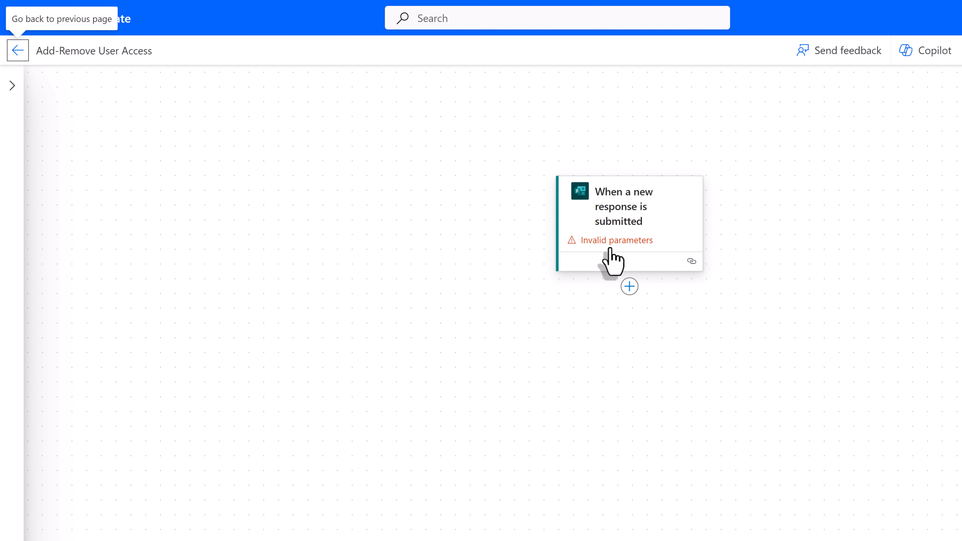
- Set the form of the When a new response is submitted trigger to Add/Remove User Access
click(620, 225)
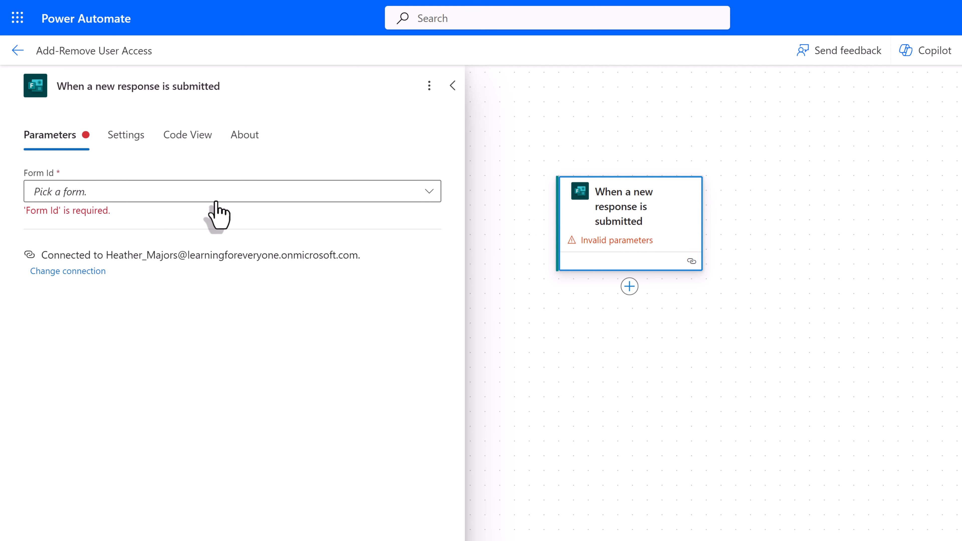
click(429, 191)
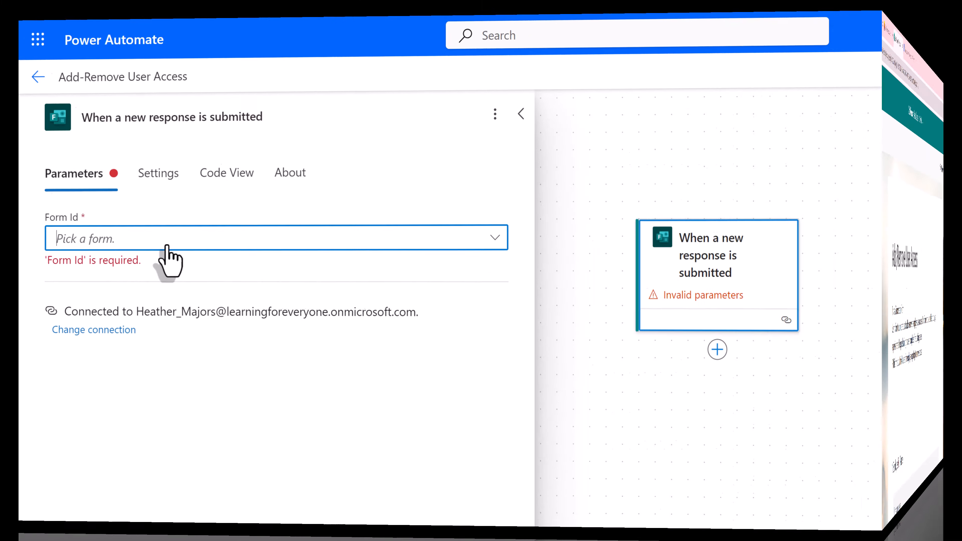
click(167, 245)
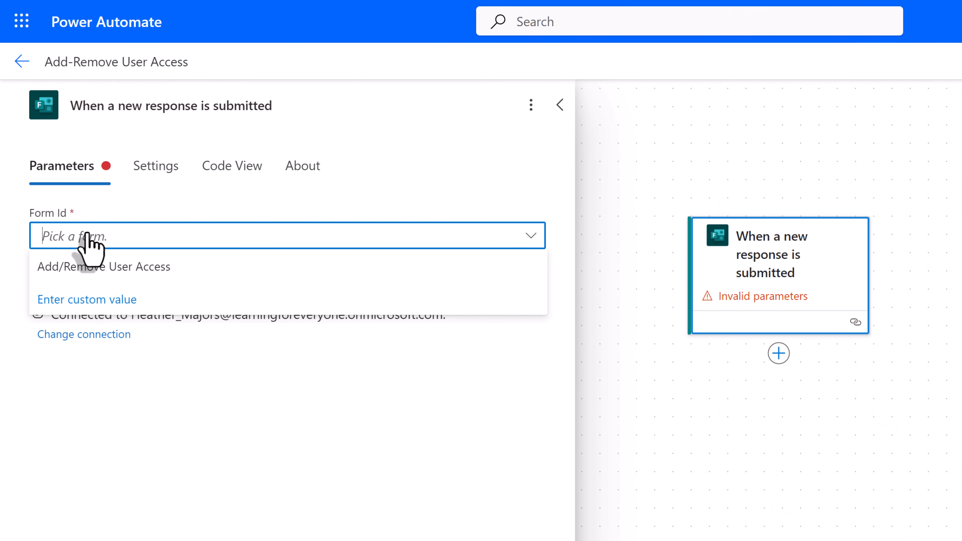
key(F11)
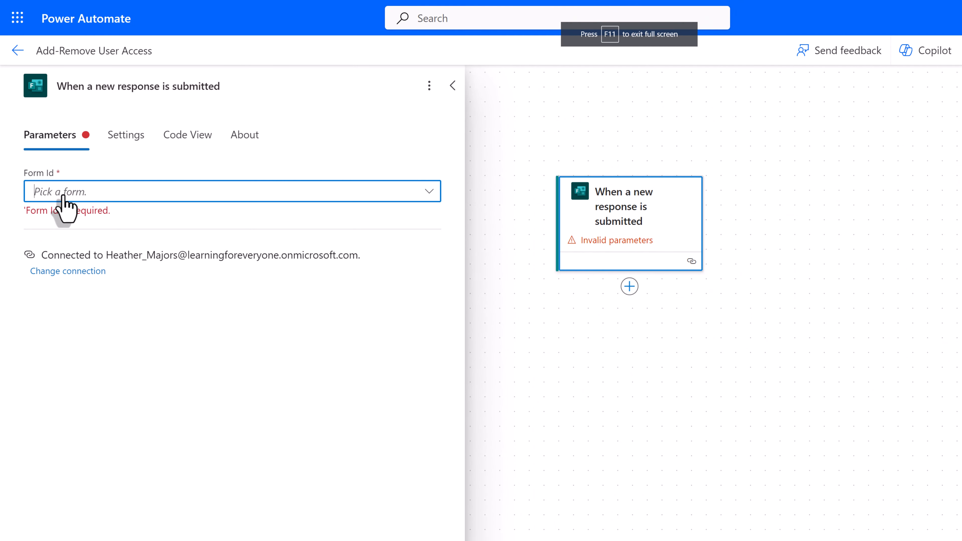
click(63, 195)
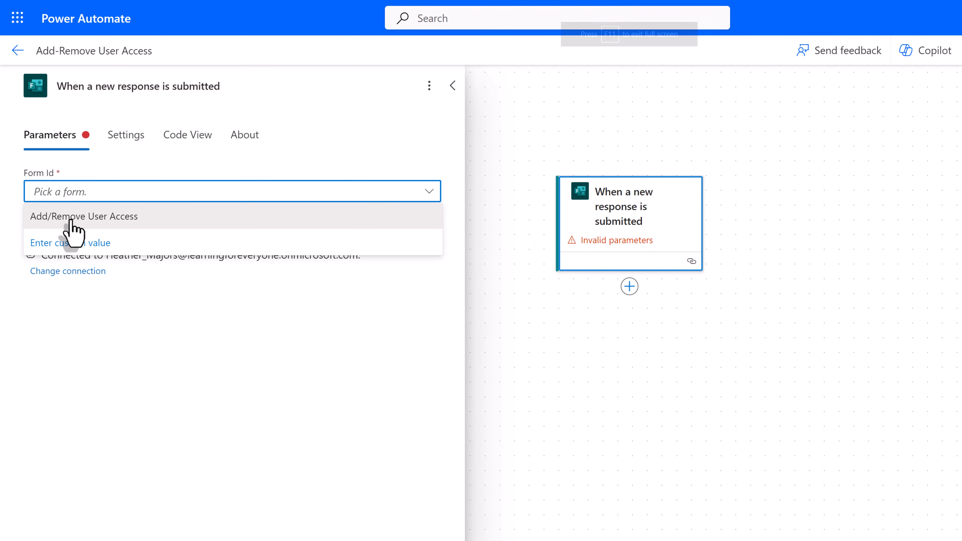
click(72, 223)
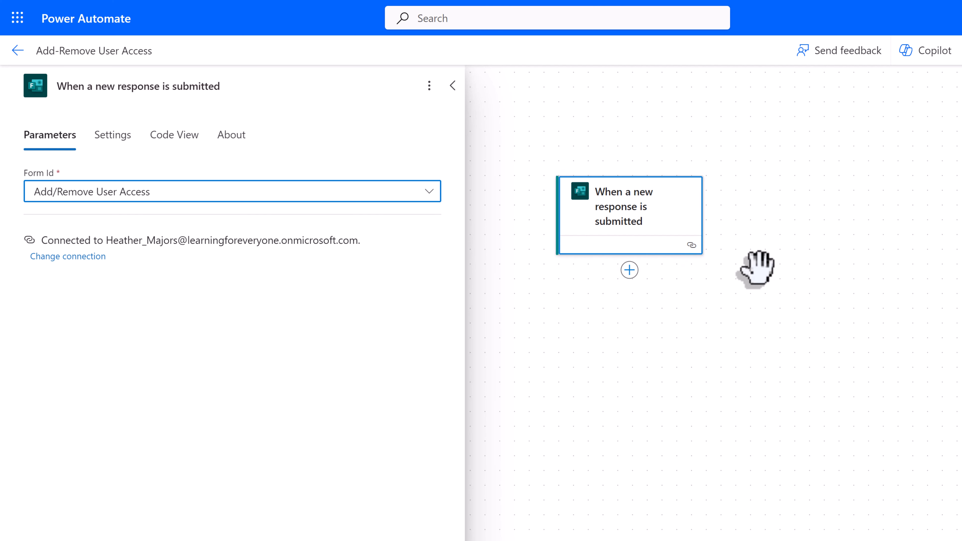
click(661, 343)
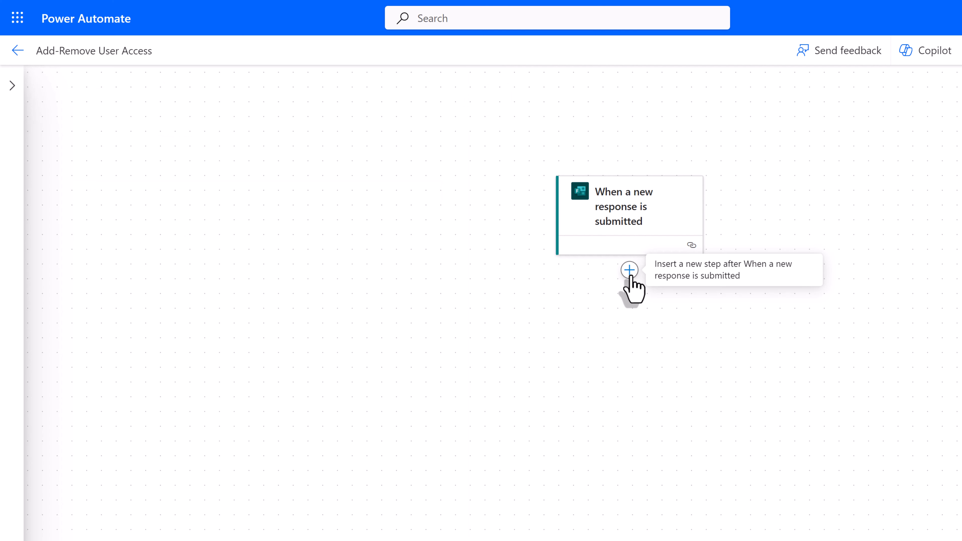
- Add the Microsoft Forms action Get response details after the trigger, searching the actions for "forms"
click(630, 277)
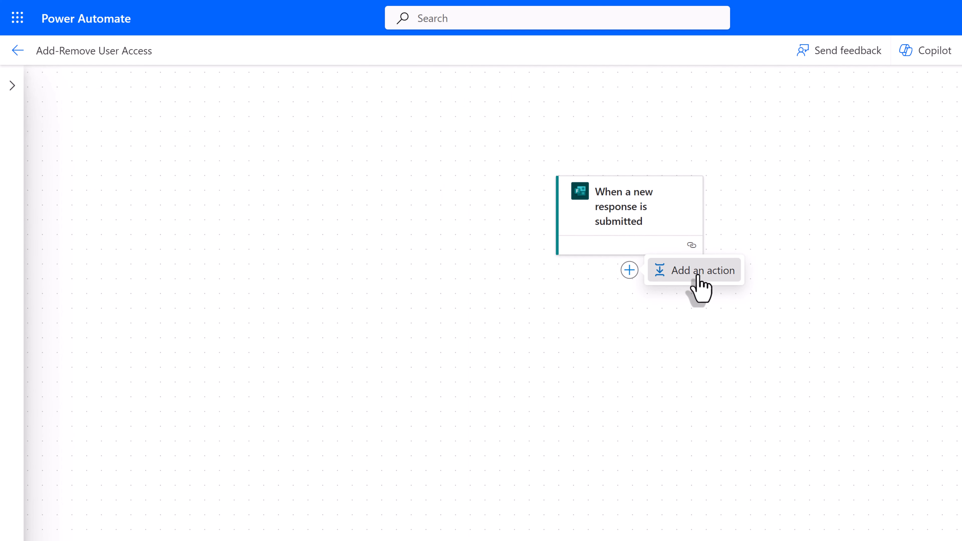
click(700, 287)
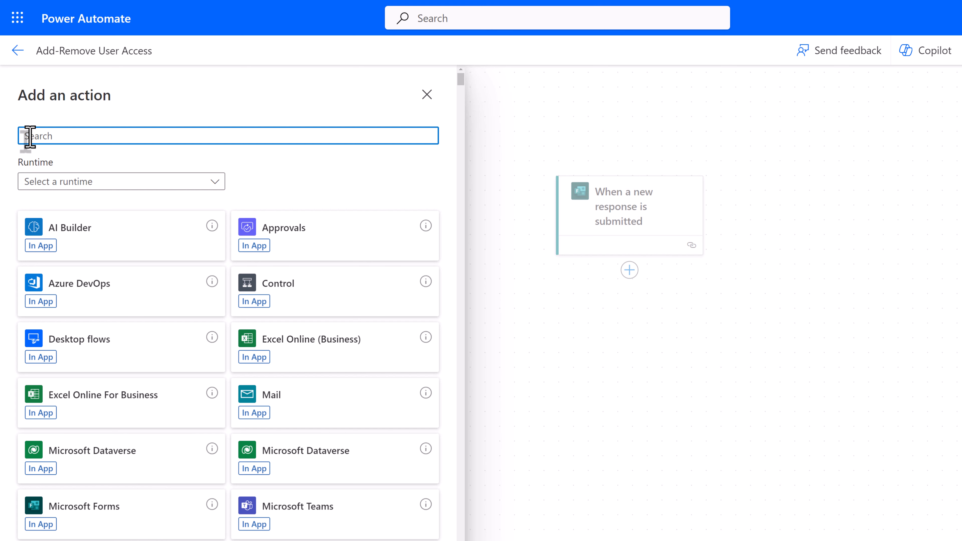
text(form)
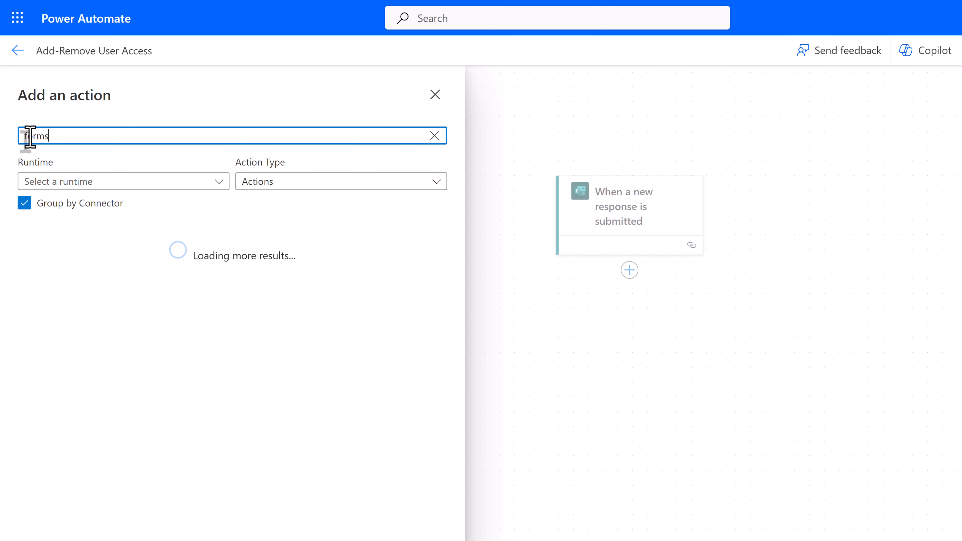
text(s)
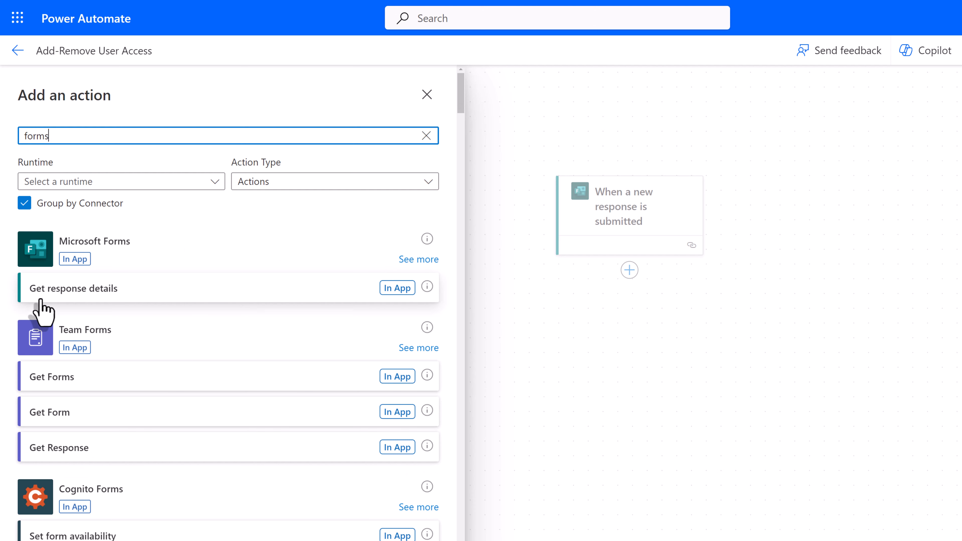
click(91, 297)
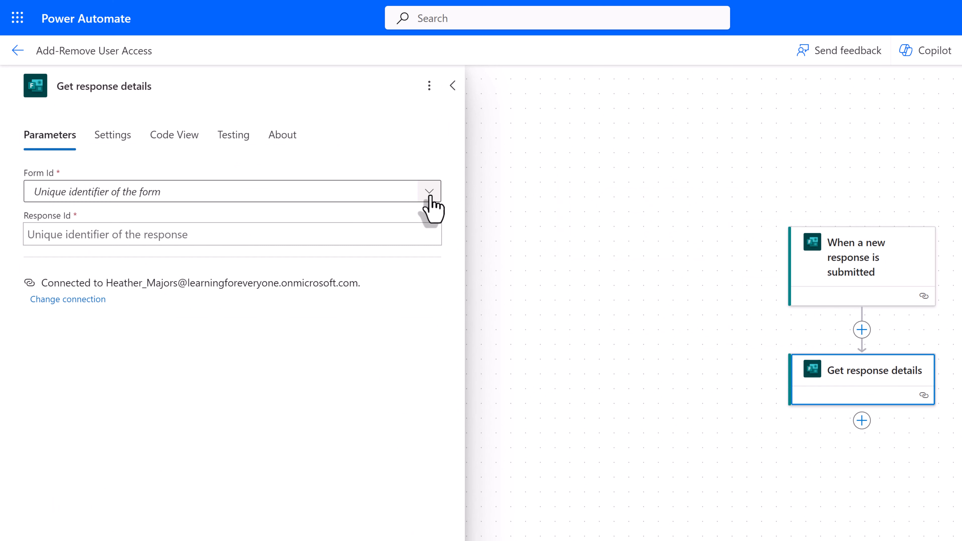
- Set the Get response details form to Add/Remove User Access and fill its Response Id with dynamic content
click(429, 193)
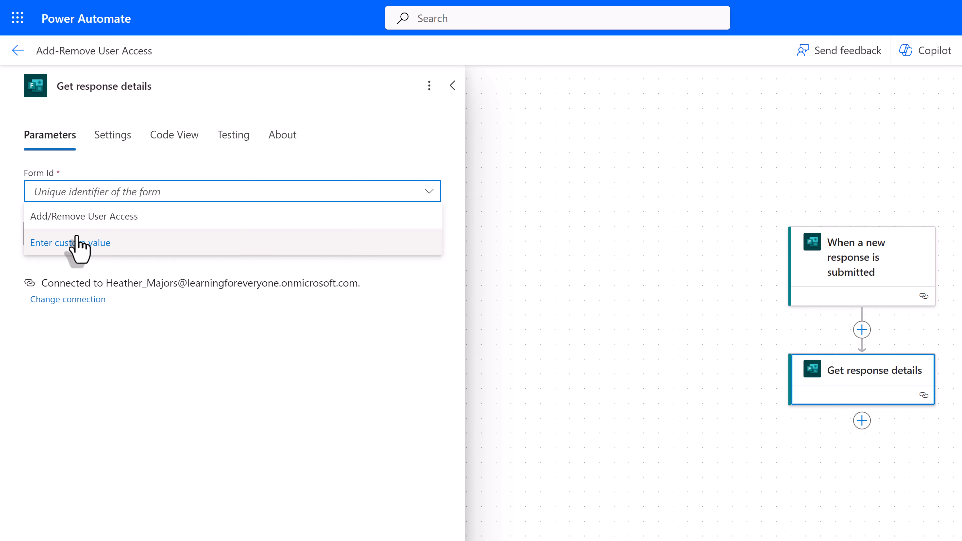
click(87, 217)
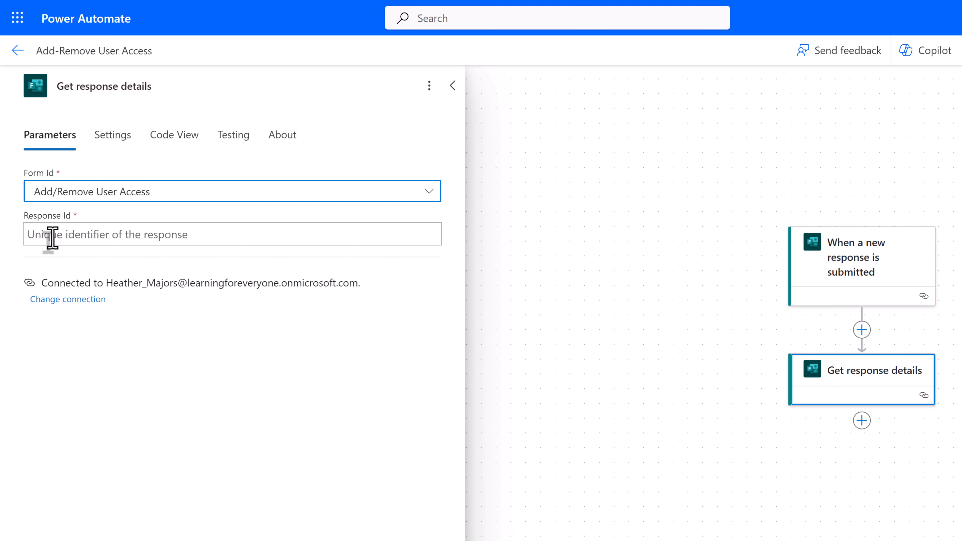
click(52, 238)
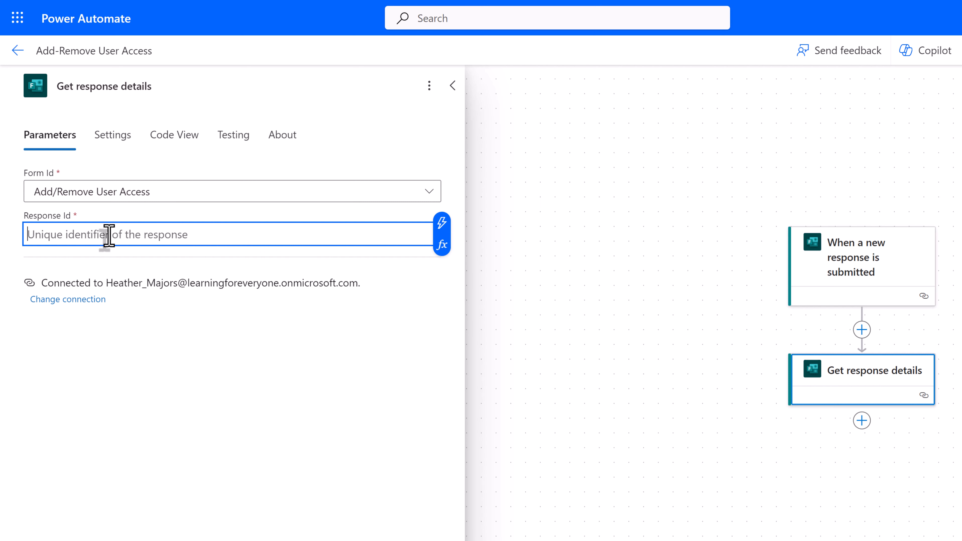
click(442, 223)
click(521, 334)
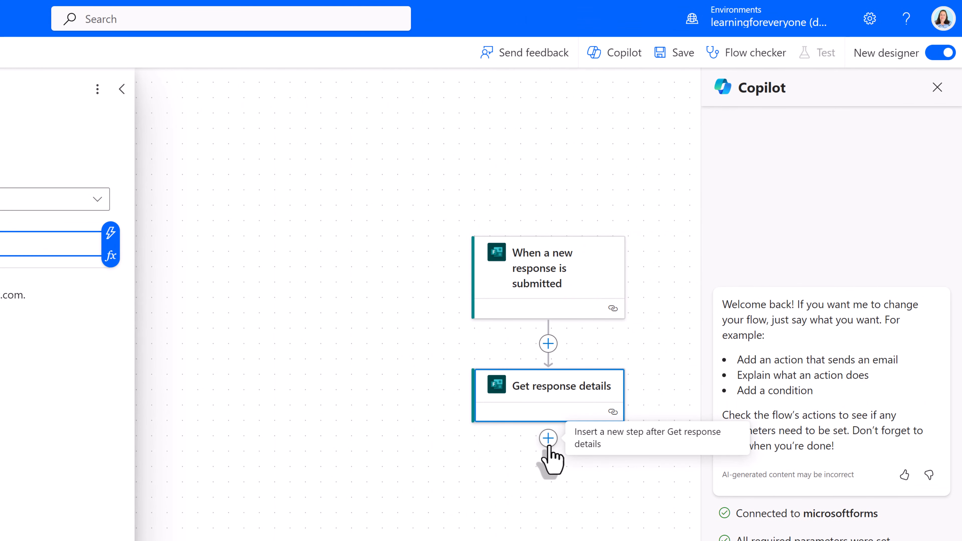
- Add the SharePoint action Create item after Get response details, searching the actions for "Sharepoint"
click(549, 439)
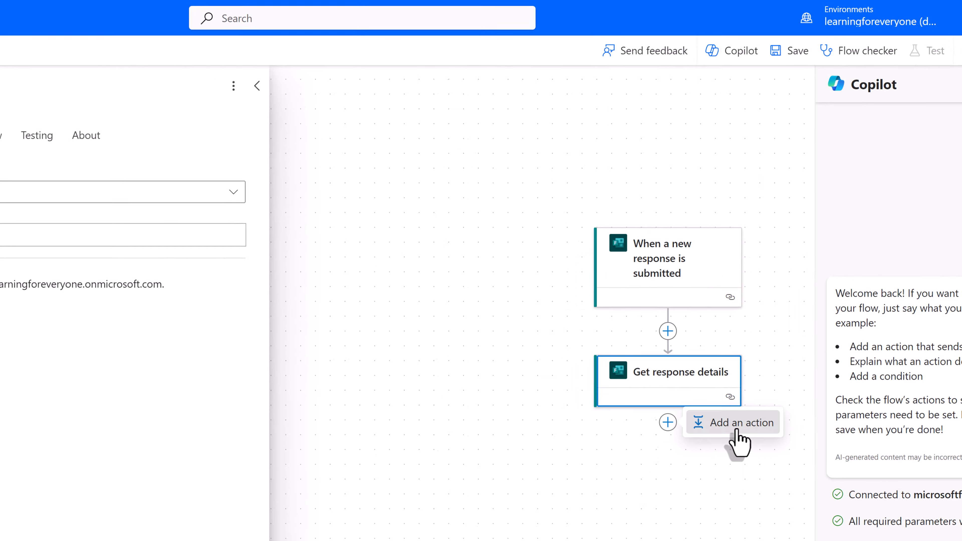
click(721, 434)
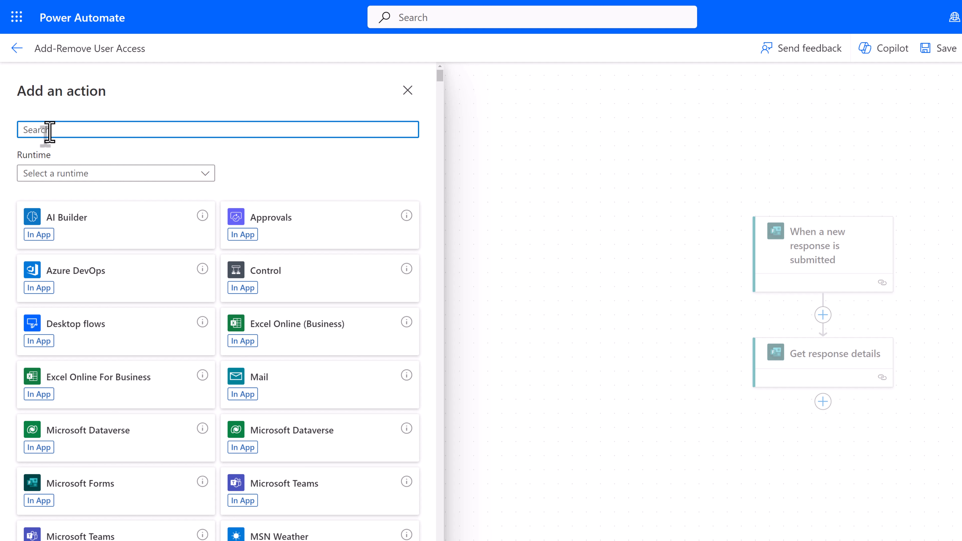
text(Share)
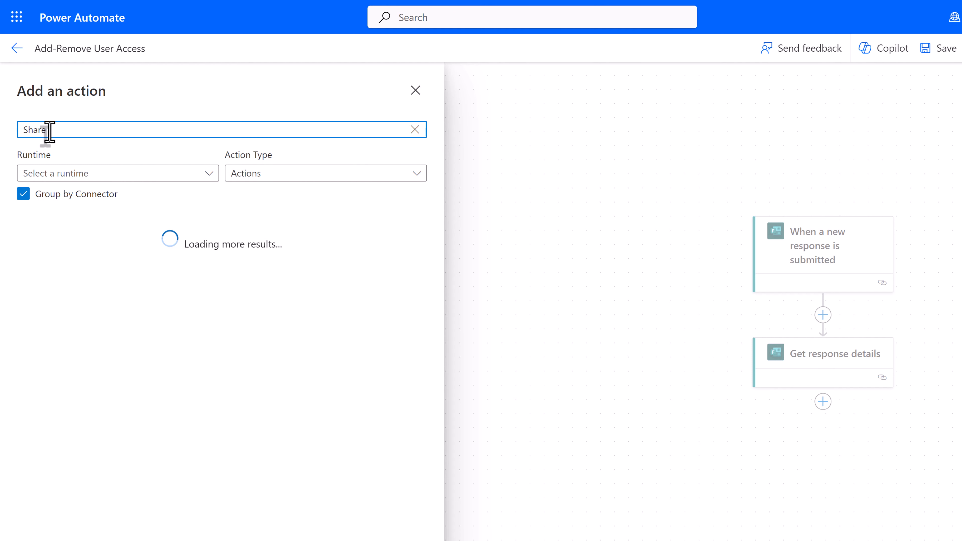
text(Point)
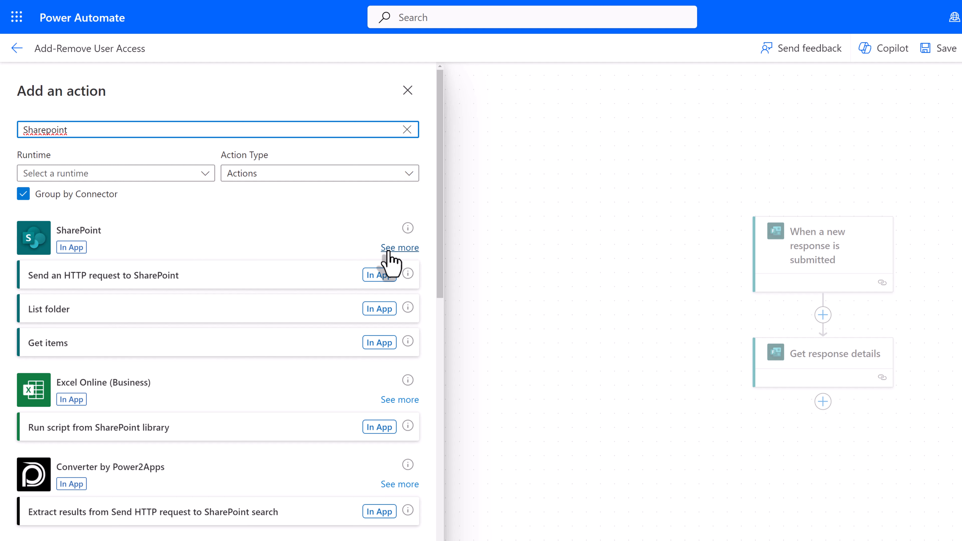
click(400, 247)
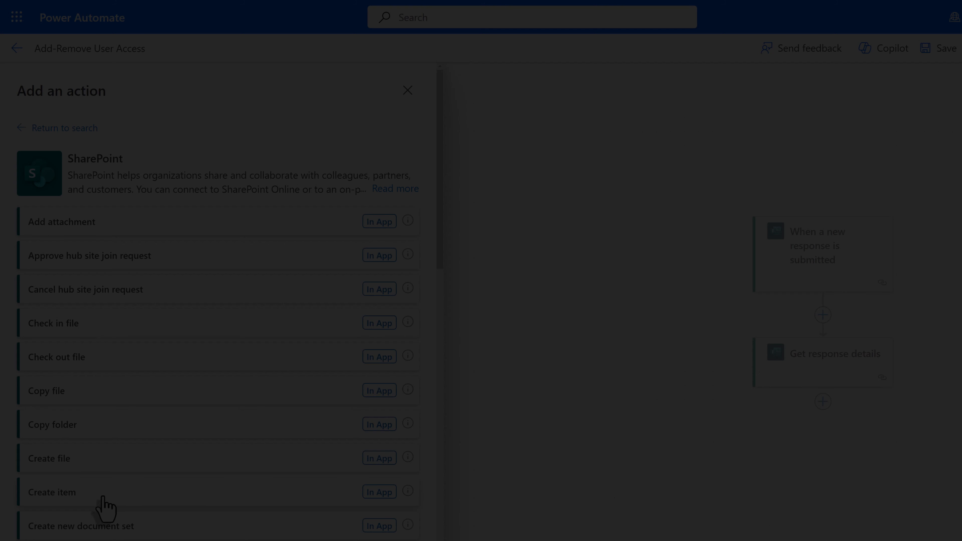
scroll(88, 421, down, 12)
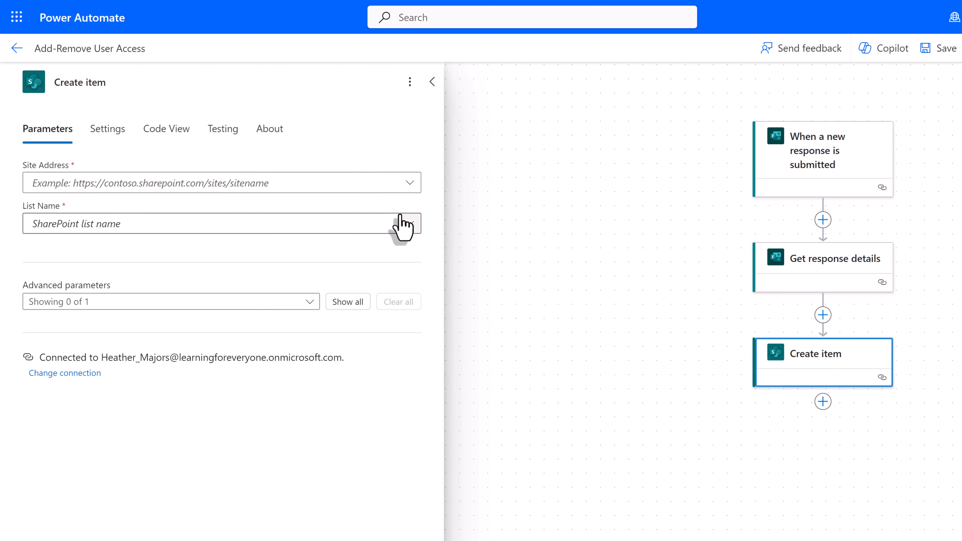
- Set the Create item action's site address to M365 Information Hub and its list to Add-Remove User Access
click(410, 183)
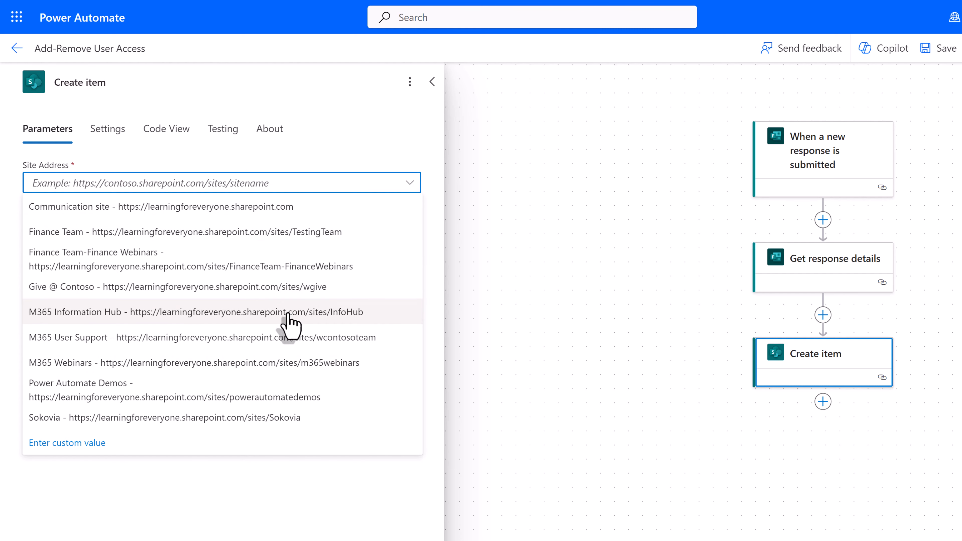
click(289, 321)
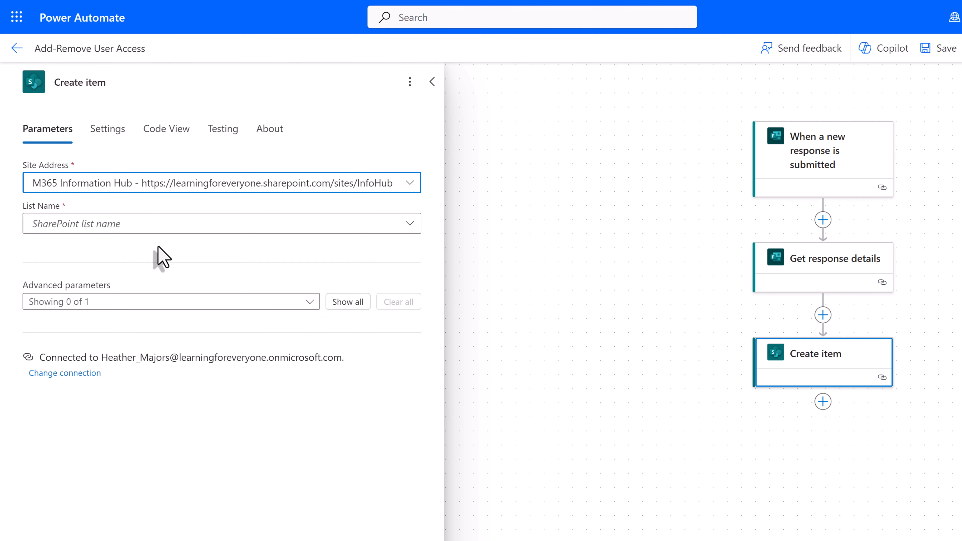
click(146, 233)
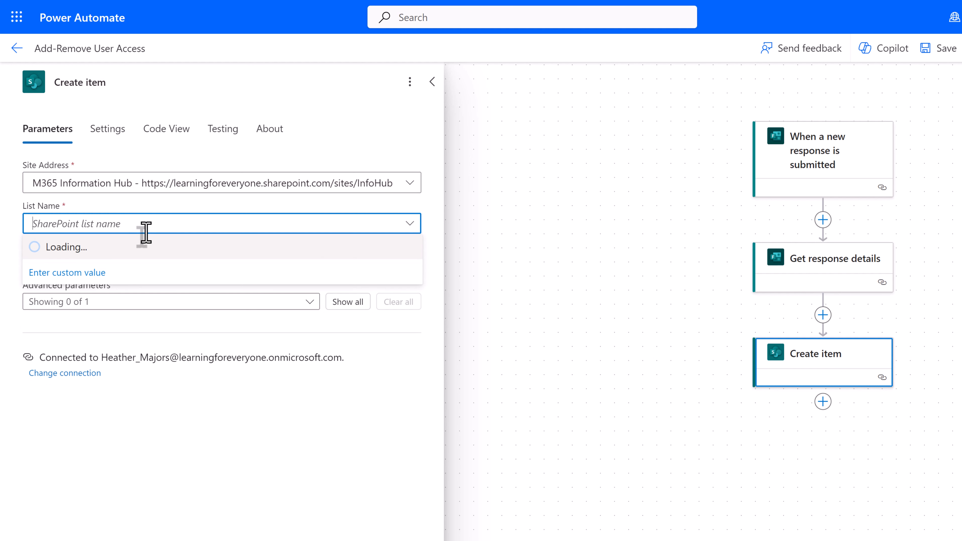
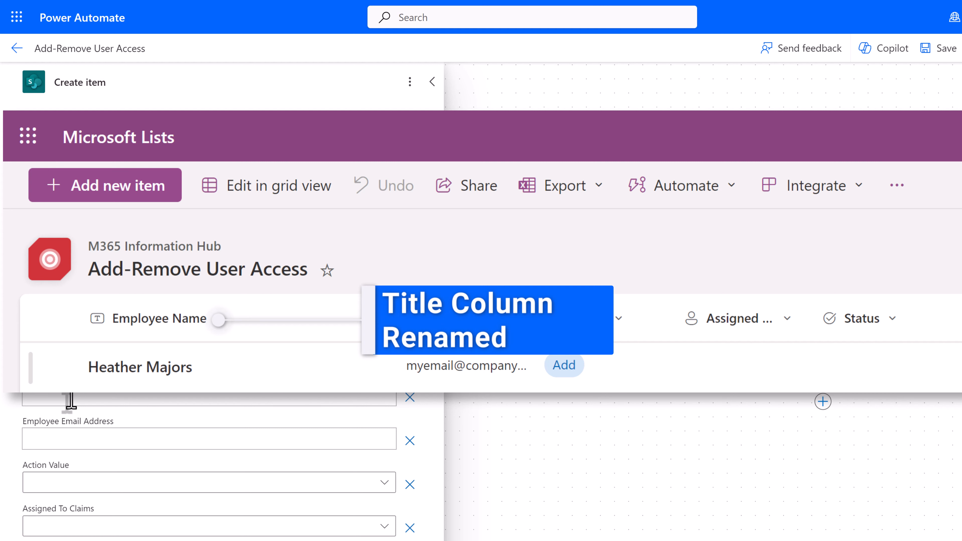
- Map the Create item fields from the response details: Employee Full Name to Title and Employee Email address to Employee Email Address
click(62, 400)
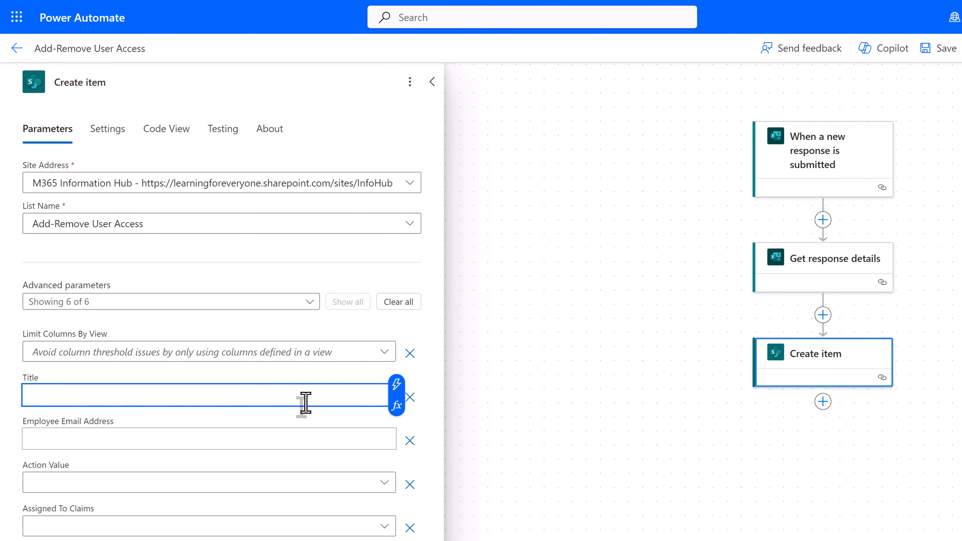
click(397, 388)
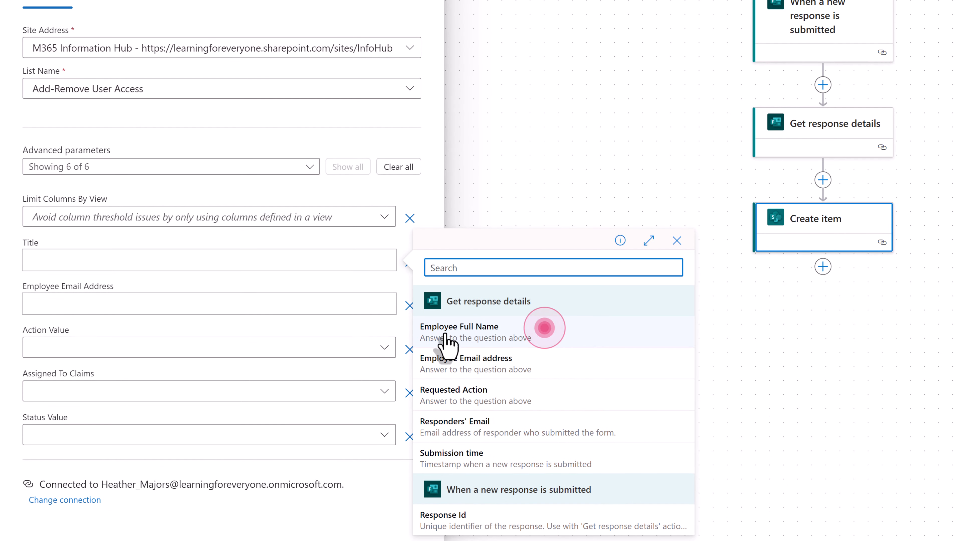
click(454, 339)
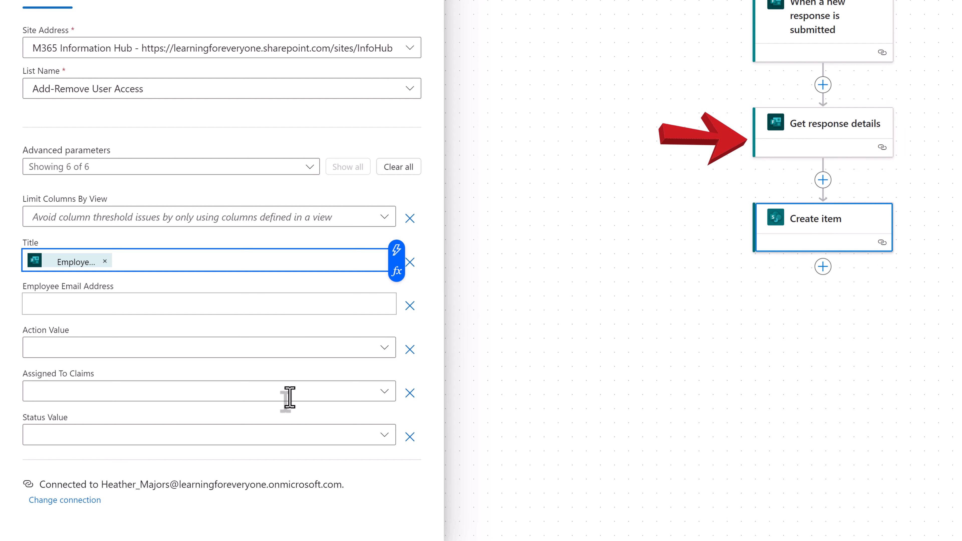
click(41, 308)
click(397, 293)
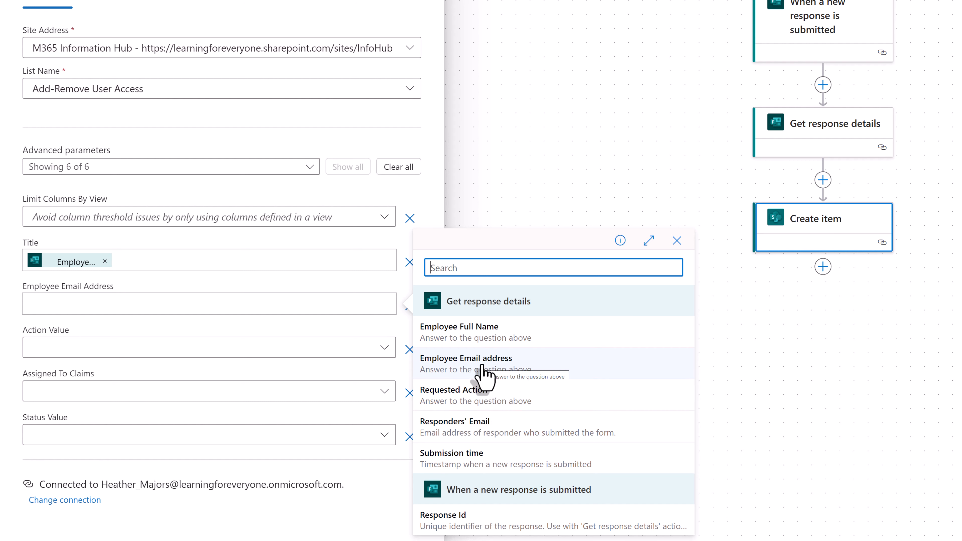
click(483, 373)
- Fill the Create item action's Action Value with the Requested Action dynamic content from Get response details
click(77, 349)
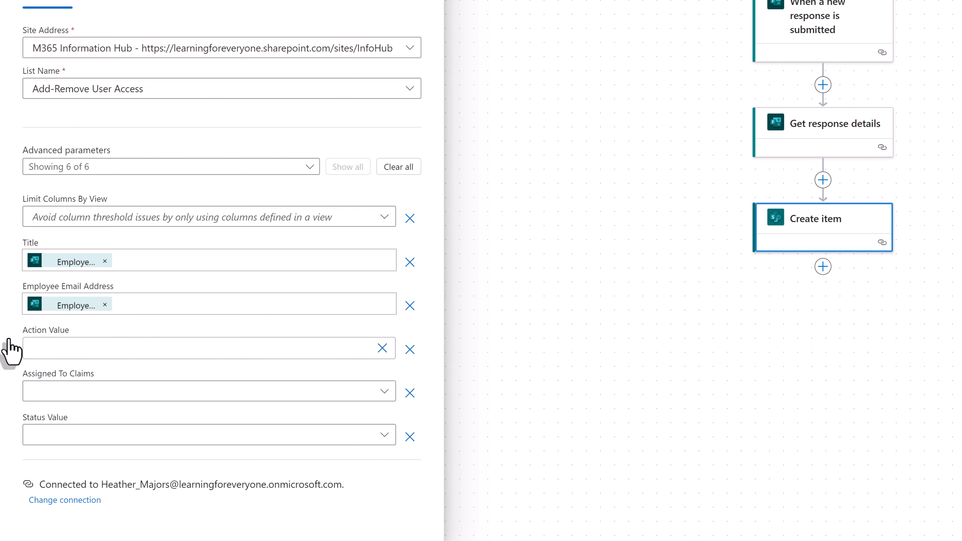
click(9, 337)
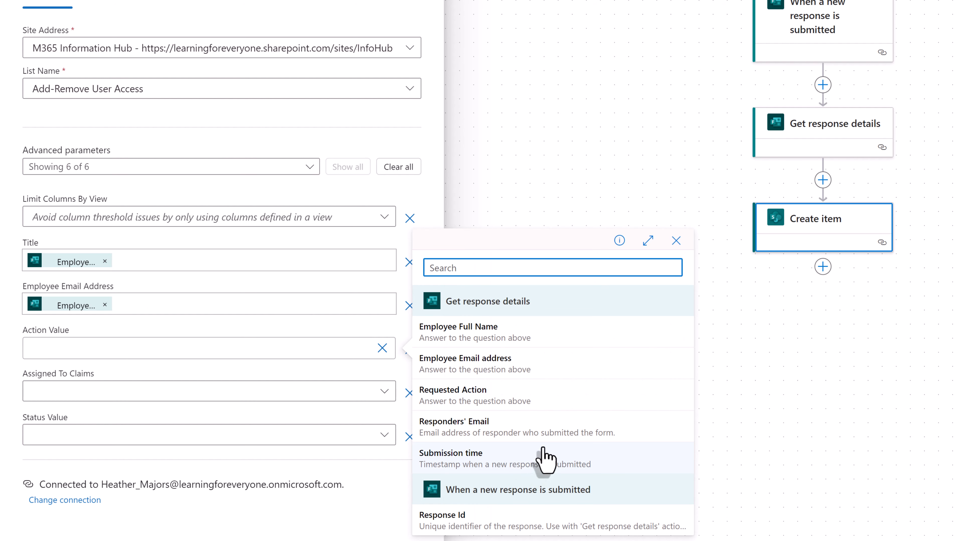
click(494, 398)
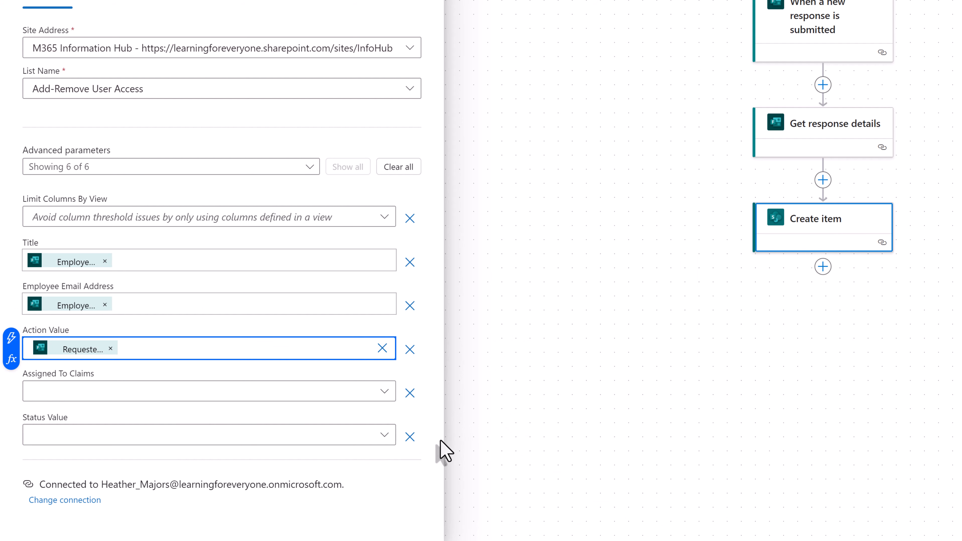
click(699, 384)
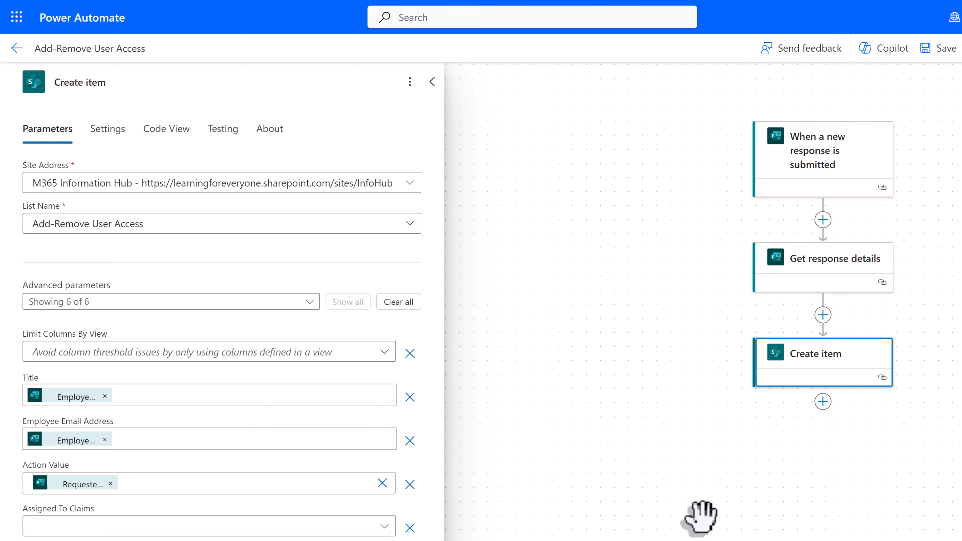
- Add the Office 365 Outlook action Send an email (V2) after Create item, searching the actions for "Send email"
click(432, 81)
drag(509, 189, 185, 188)
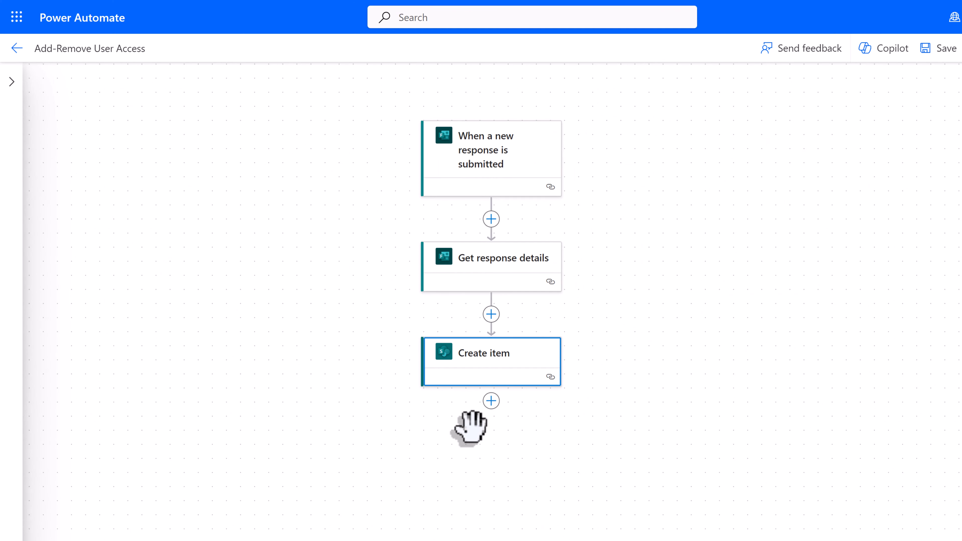
click(491, 402)
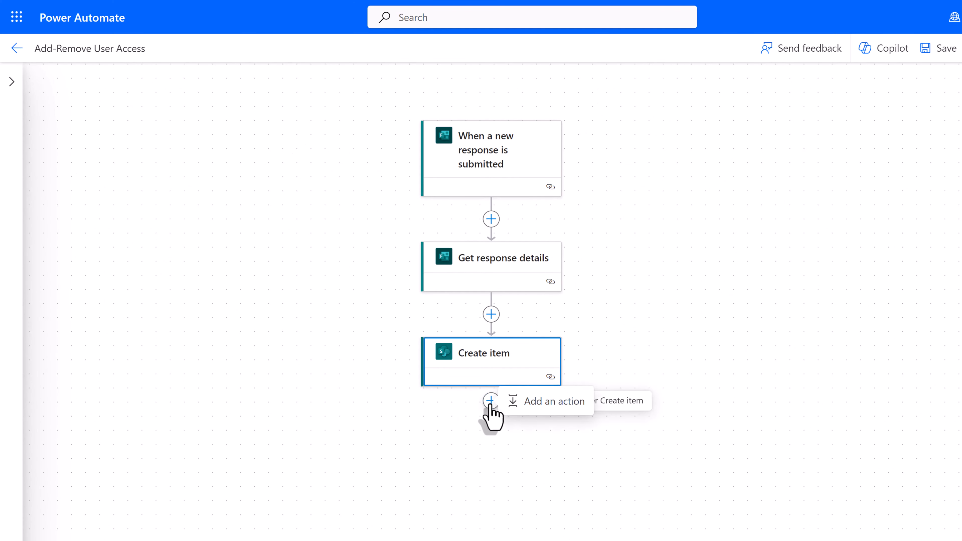
click(537, 404)
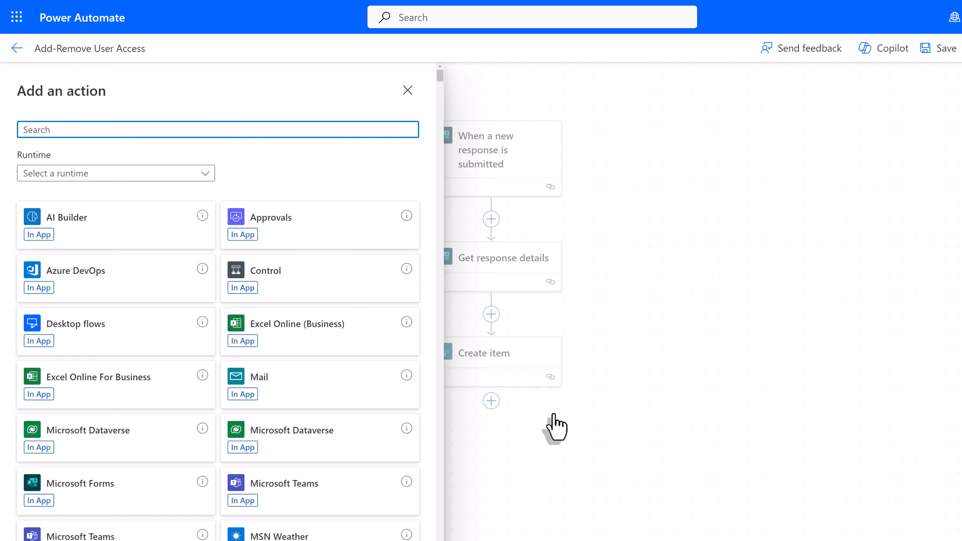
text(Send)
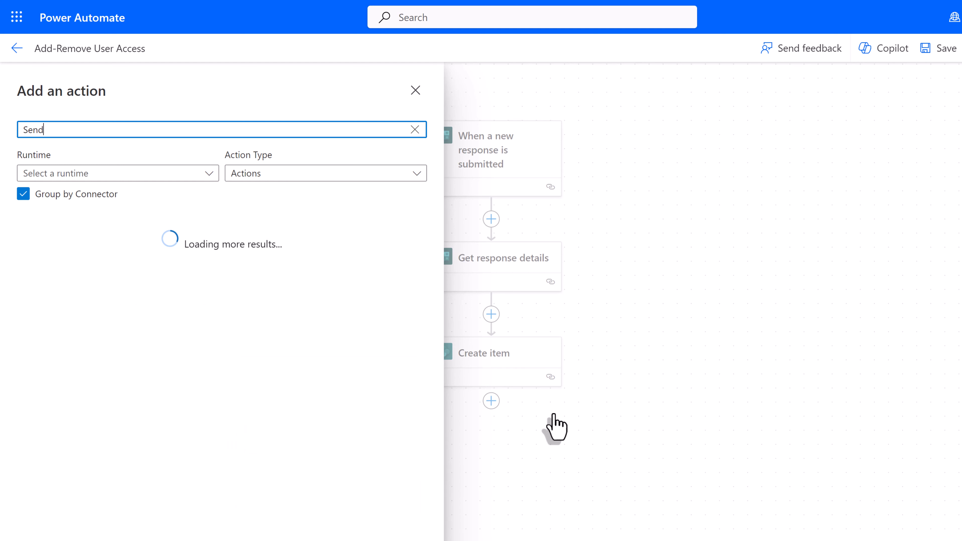
text( email)
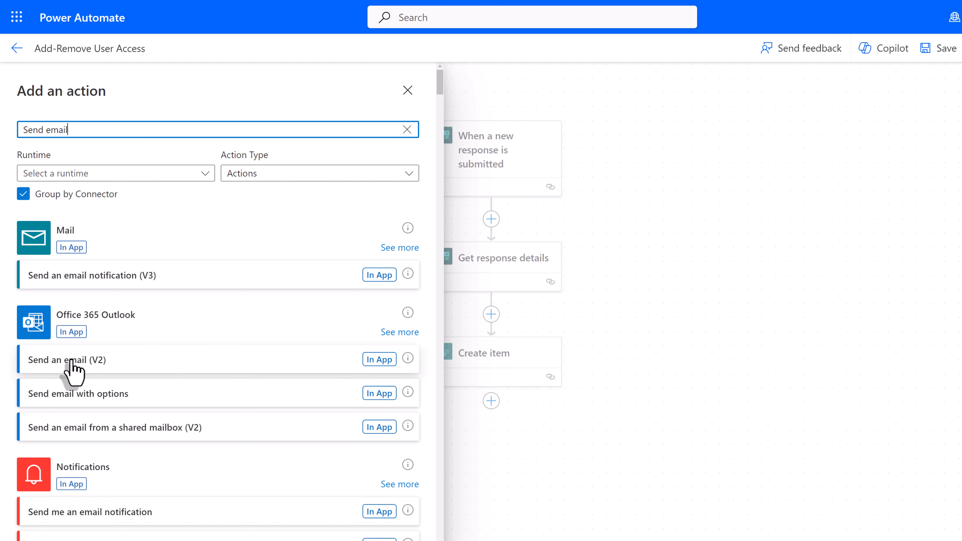
click(74, 373)
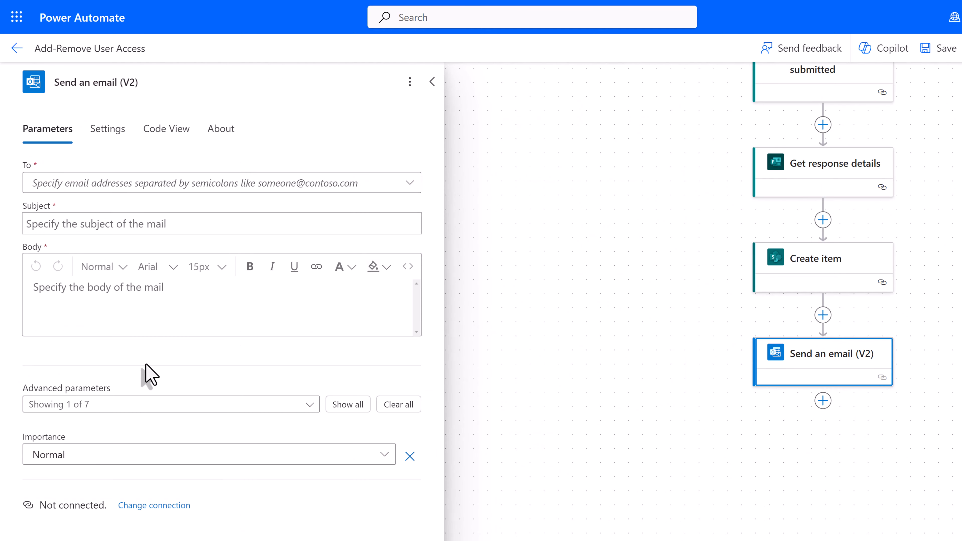
- Enter the recipient's email address as a custom value in the To field of Send an email (V2)
click(125, 186)
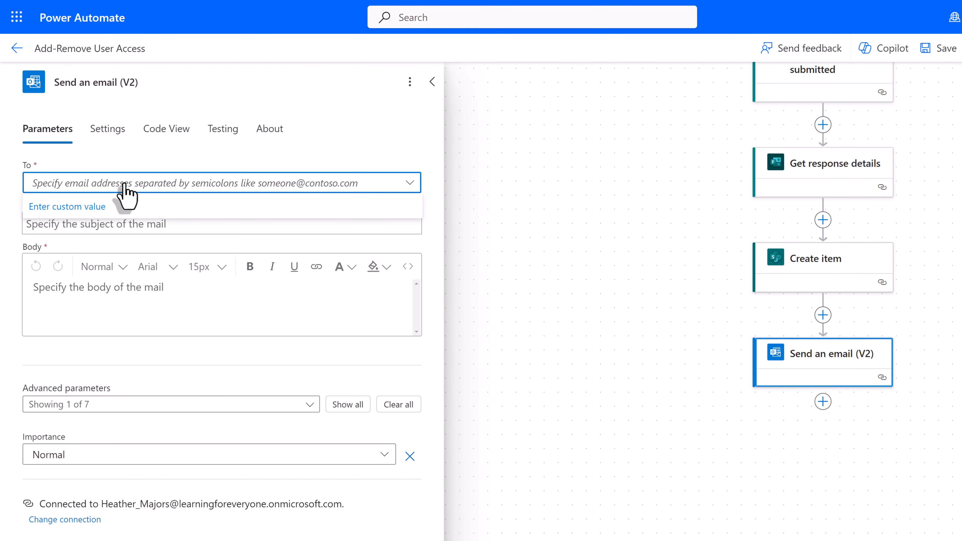
text(He)
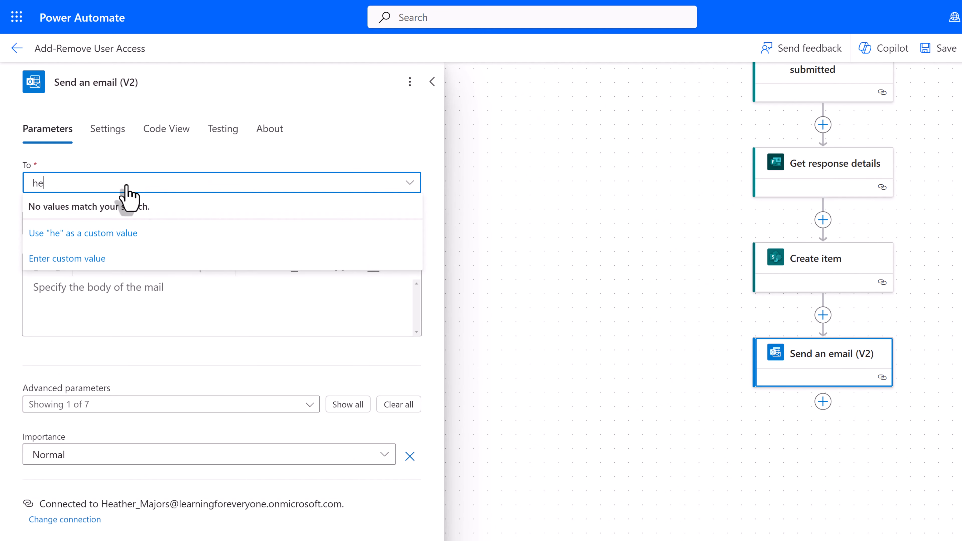
key(BackSpace)
key(BackSpace)
key(ctrl+v)
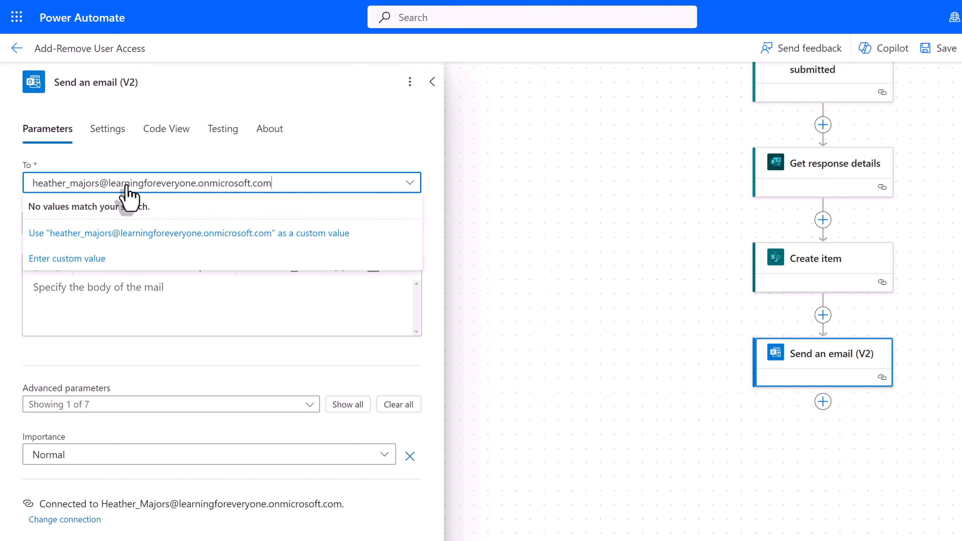
click(177, 233)
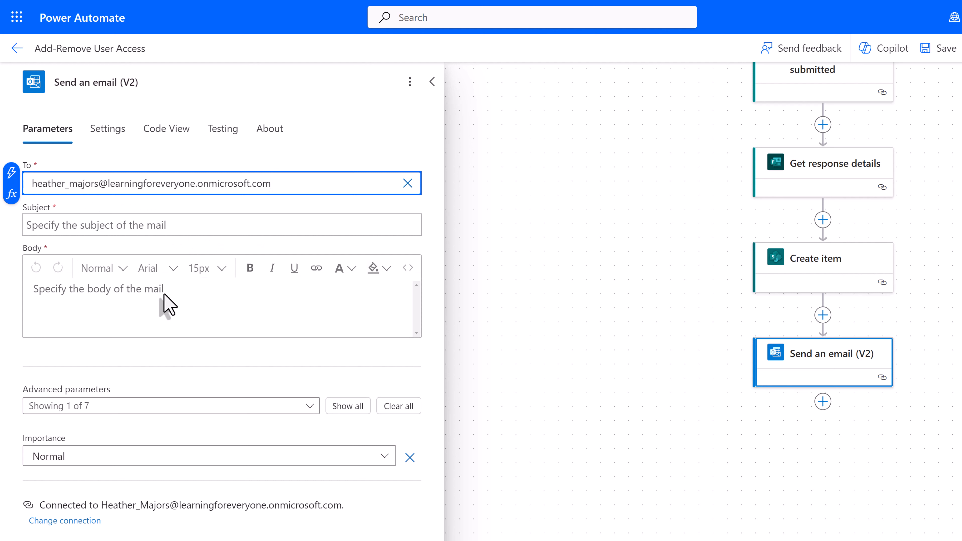
- Set the email's subject to "A new response has been submitted"
click(57, 224)
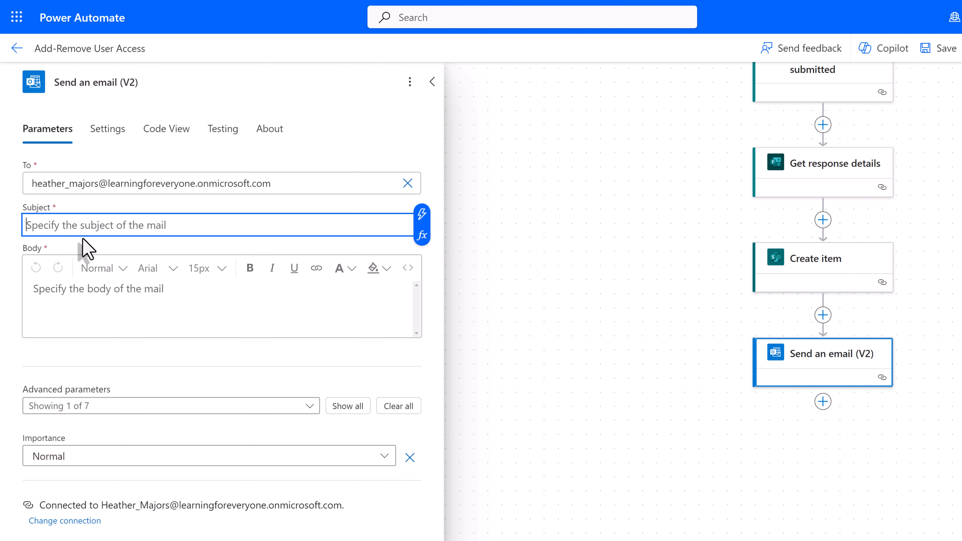
text(A new res)
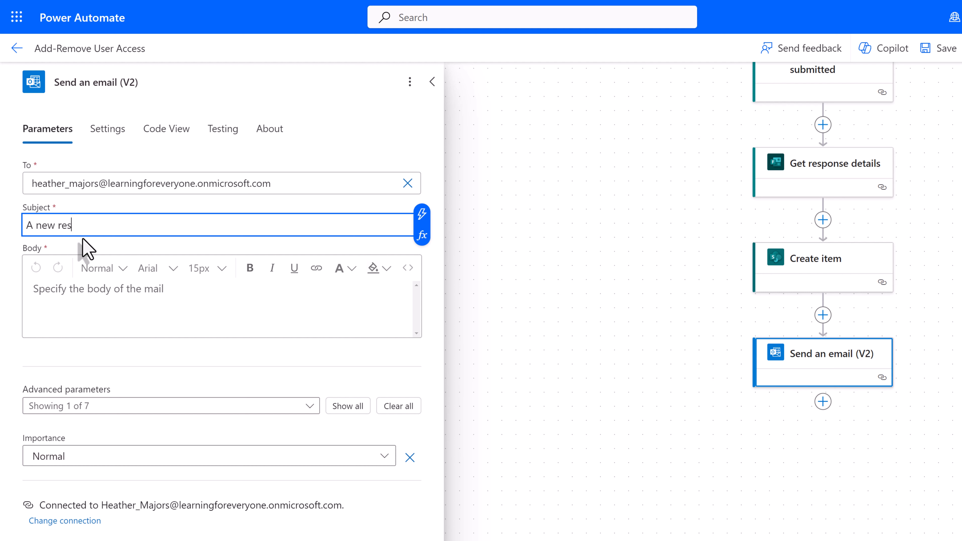
text(ponse has been submitted)
- Compose the email body from the Employee Full Name dynamic content of Get response details followed by "has requested access. Please Review"
click(206, 326)
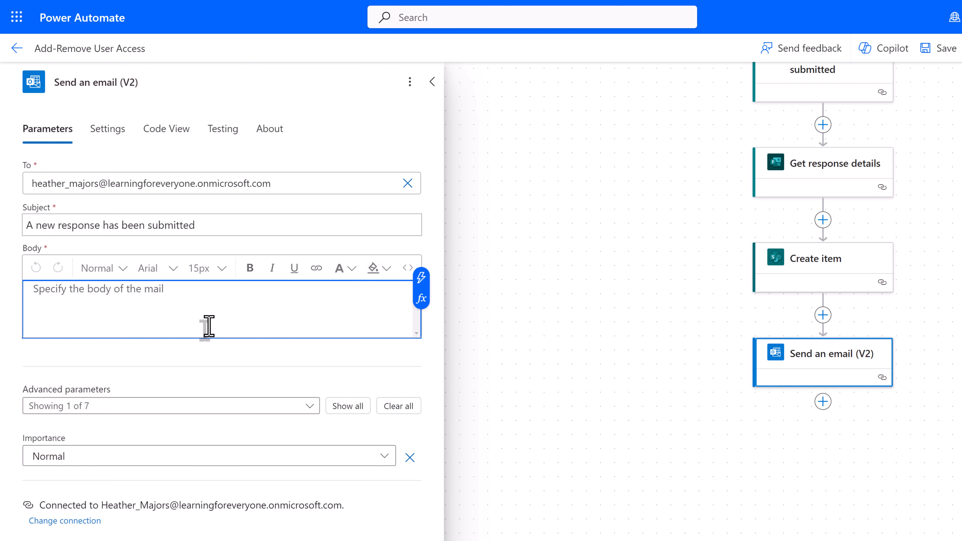
click(421, 282)
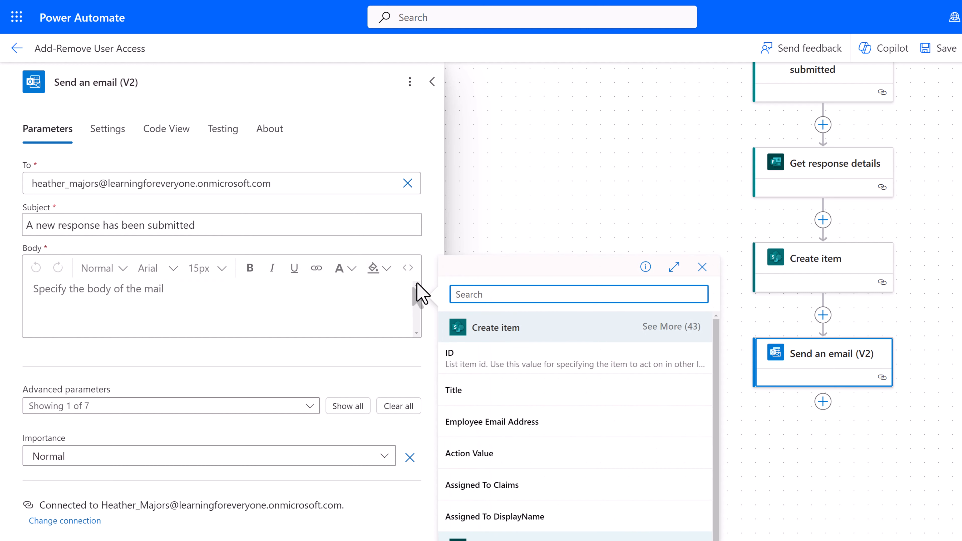
scroll(571, 438, down, 2)
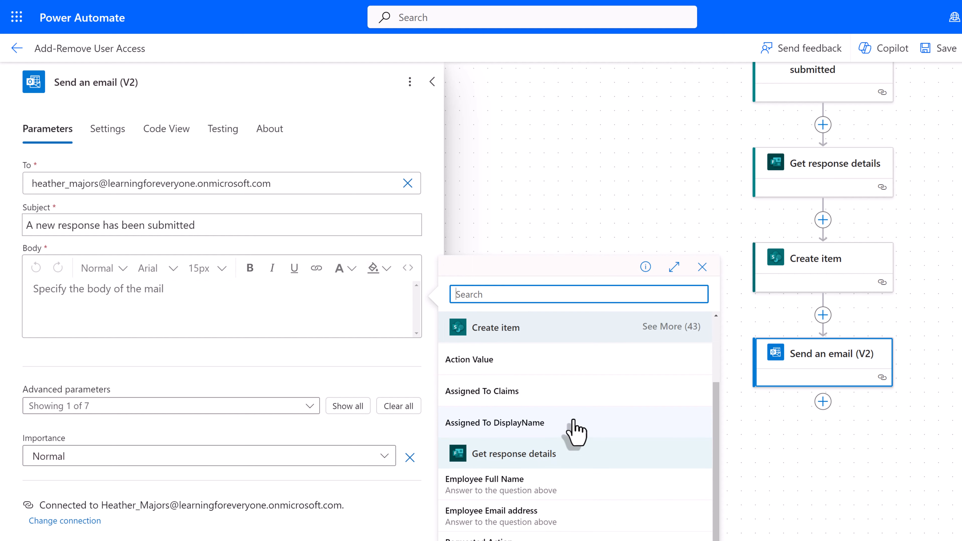
scroll(574, 431, down, 1)
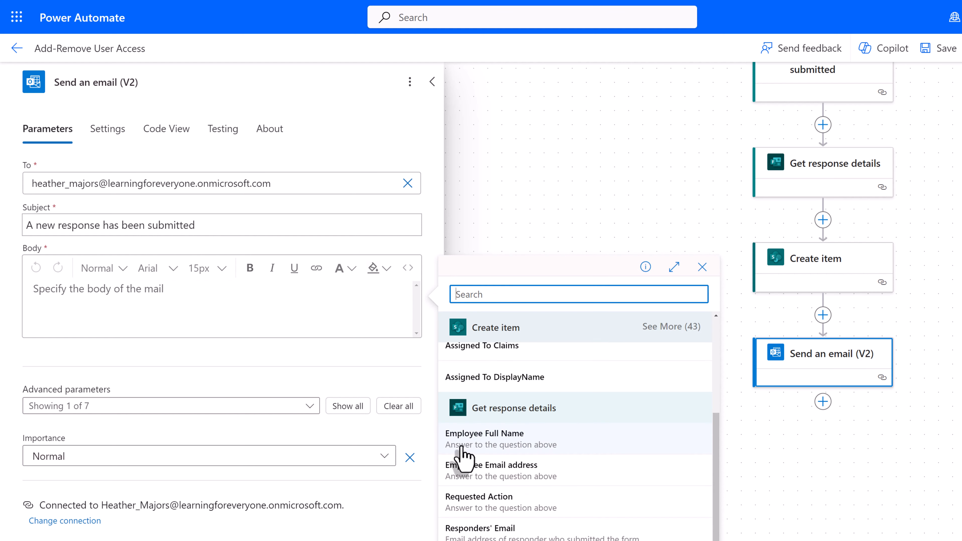
click(486, 441)
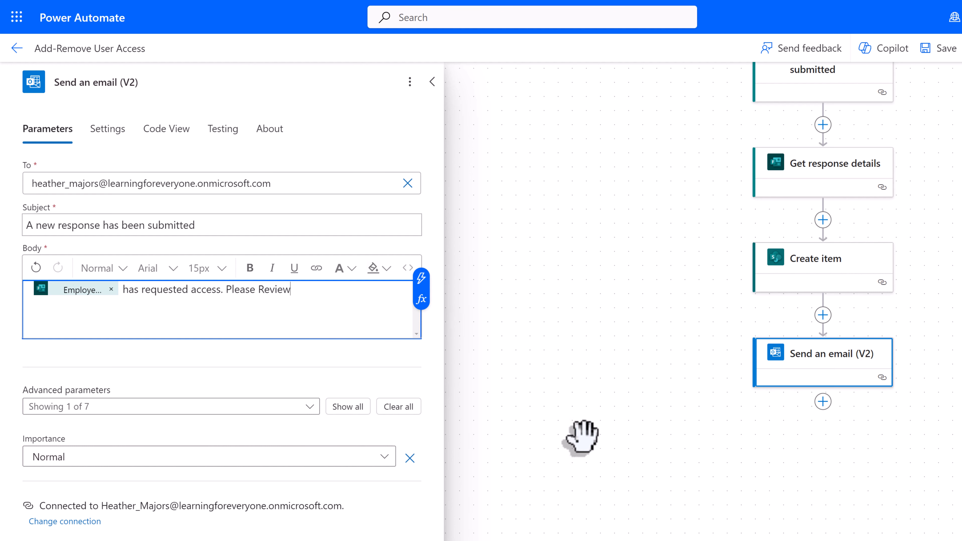
click(573, 434)
drag(624, 218, 365, 266)
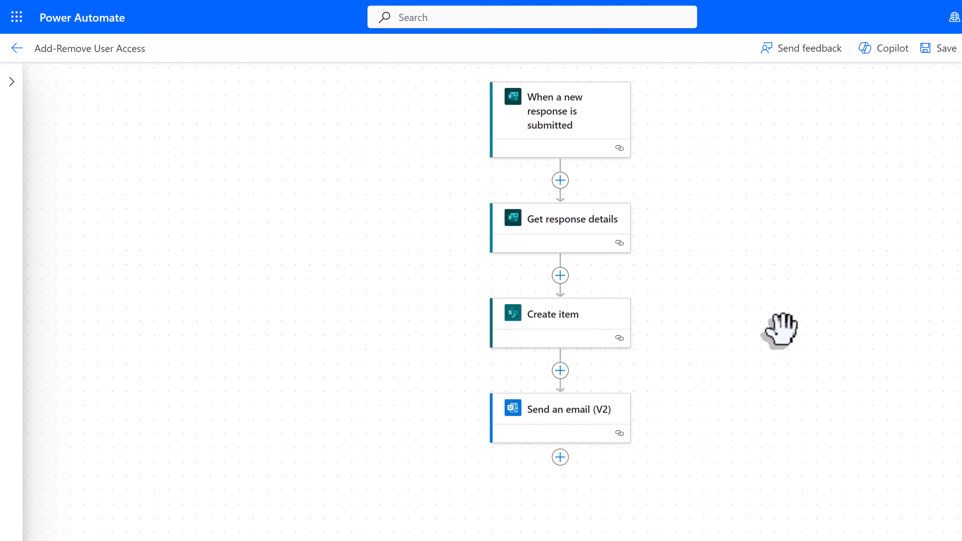
scroll(780, 329, up, 2)
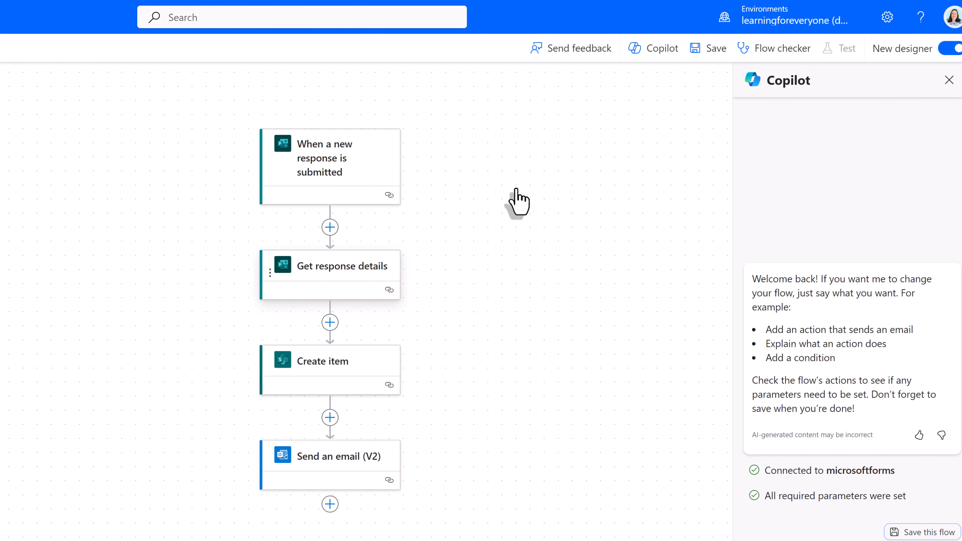
- Save the flow and set up a test of it with the Manually option
click(695, 50)
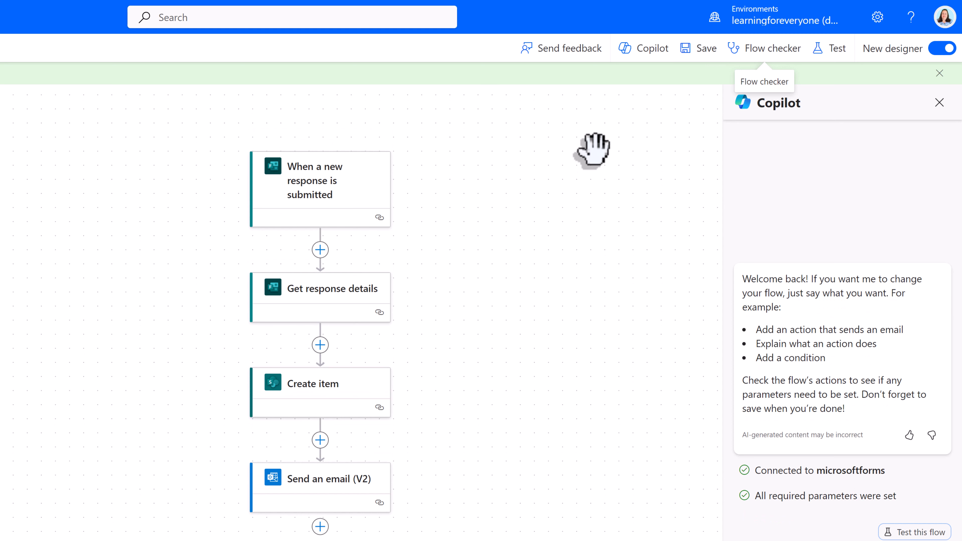
click(836, 57)
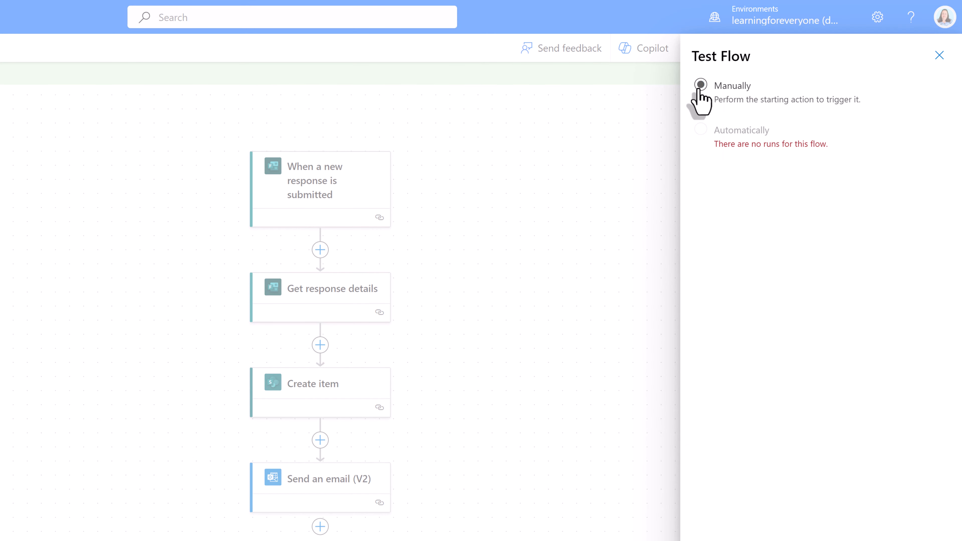
click(699, 87)
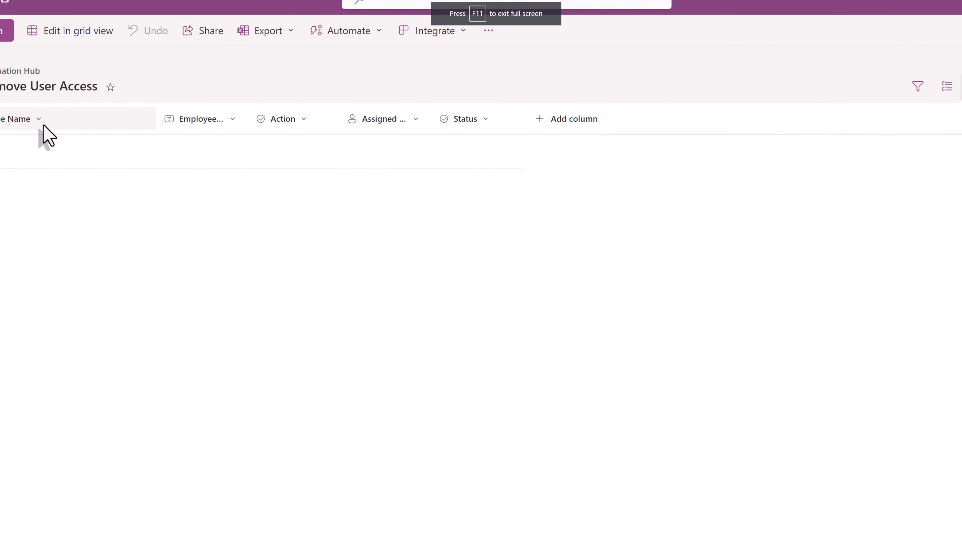
- Check the refreshed Microsoft Lists list and the newest "A new response has been submitted" email in Outlook, and return to the flow's details page in Power Automate
key(F5)
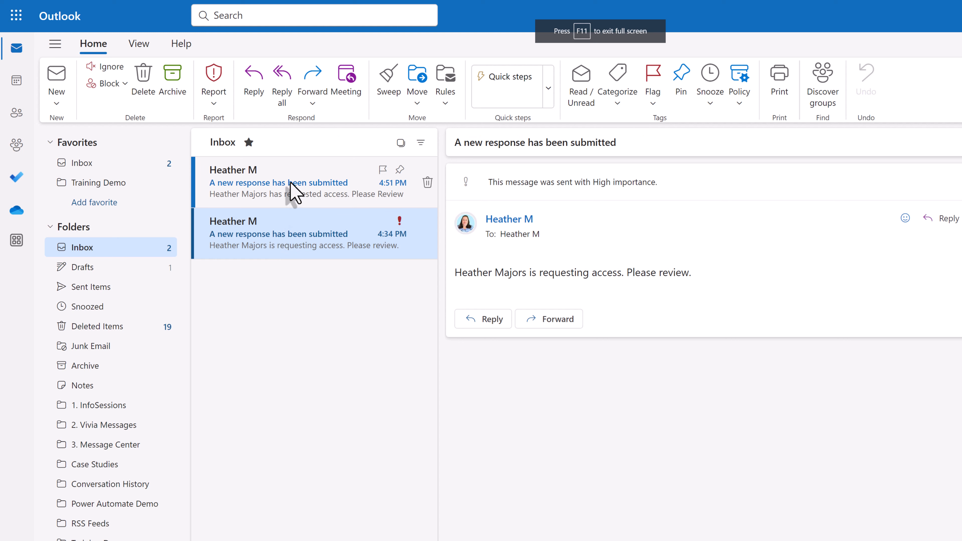
click(293, 187)
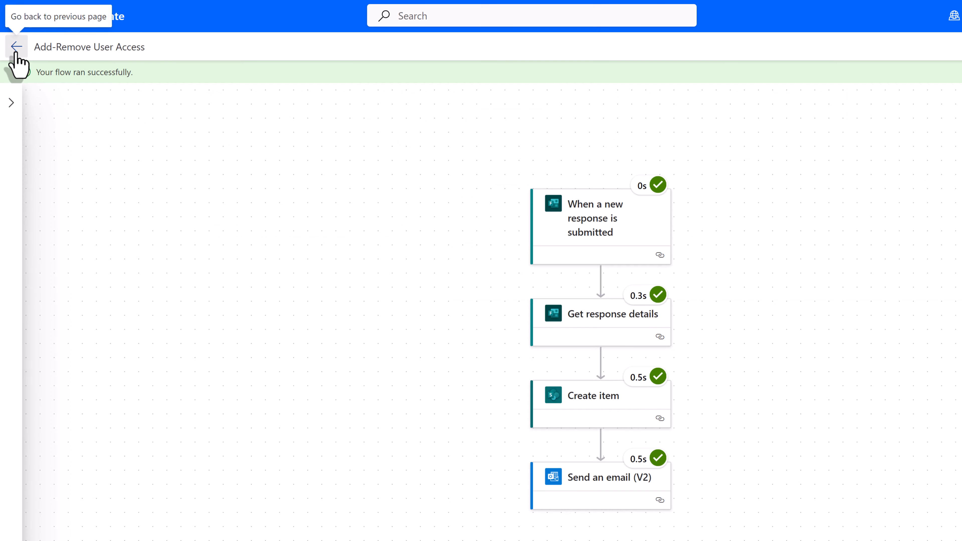
click(14, 46)
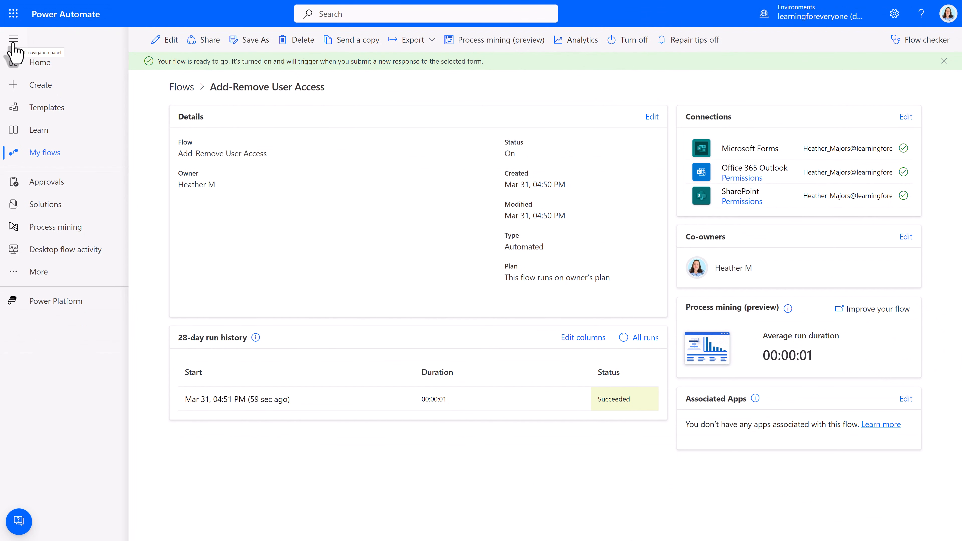